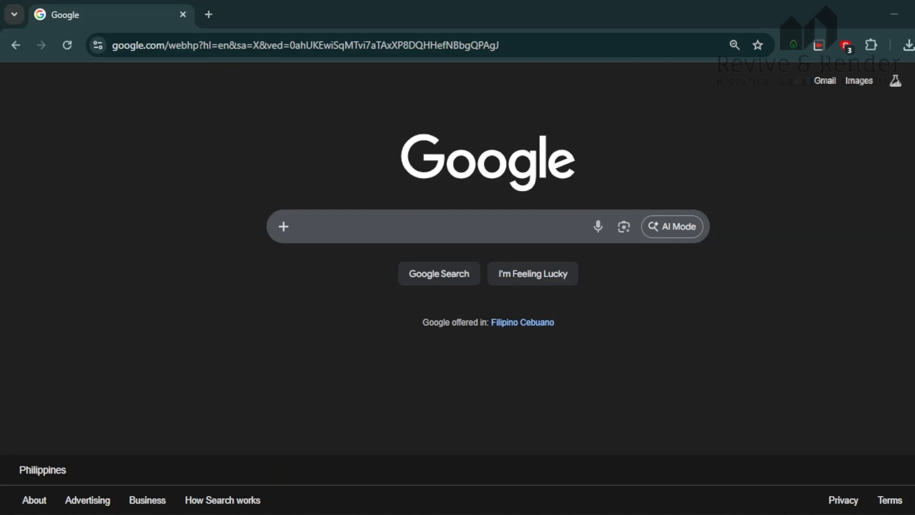
# View the 2 STOREY BARE.png house image in the maximized photo viewer.
pyautogui.moveTo(914, 120); pyautogui.dragTo(485, 109)
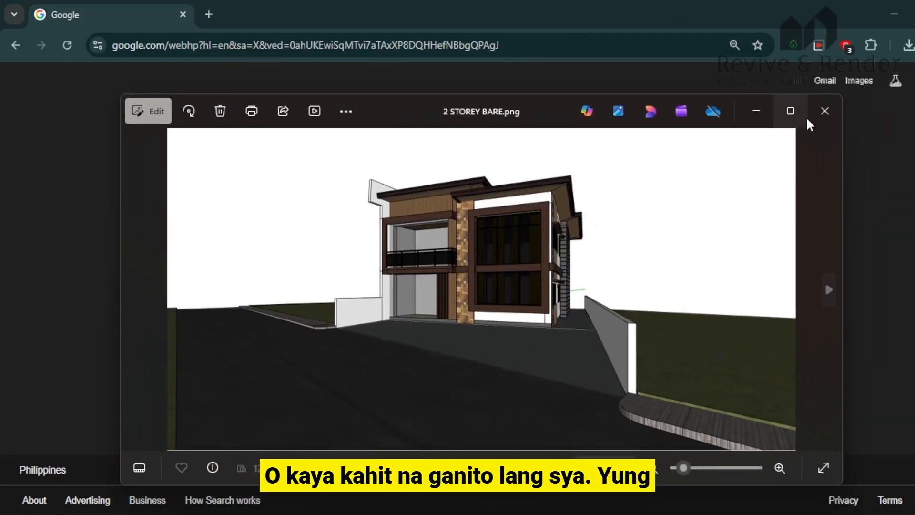
pyautogui.click(792, 111)
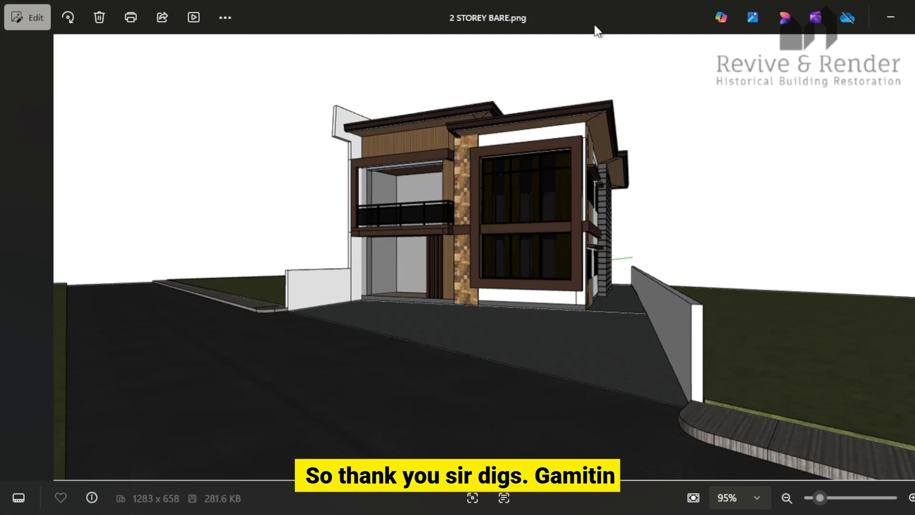
pyautogui.moveTo(568, 15); pyautogui.dragTo(634, 0)
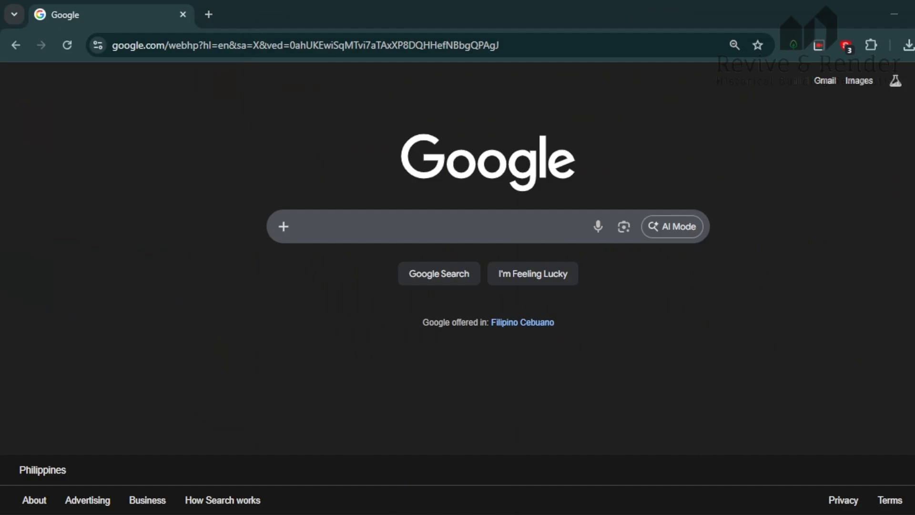
# Search Google for "meta ai" and open the Meta AI website.
pyautogui.click(351, 227)
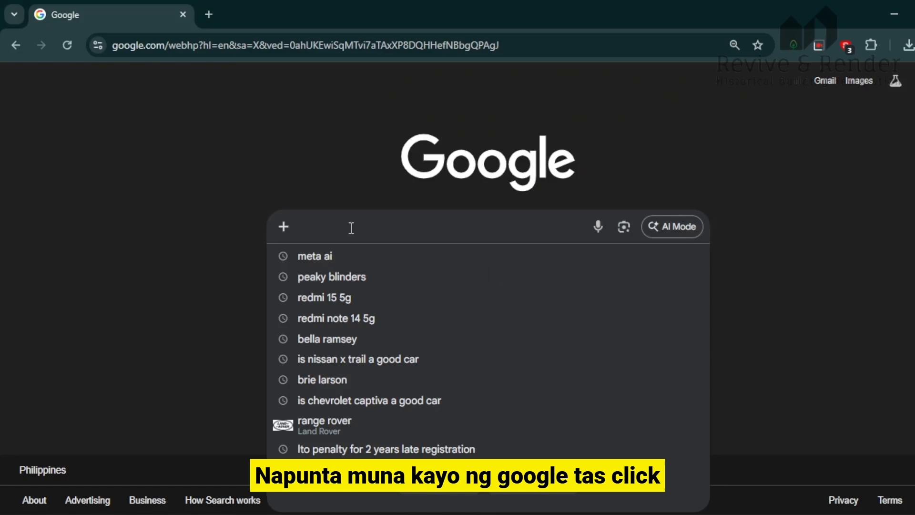
pyautogui.click(325, 259)
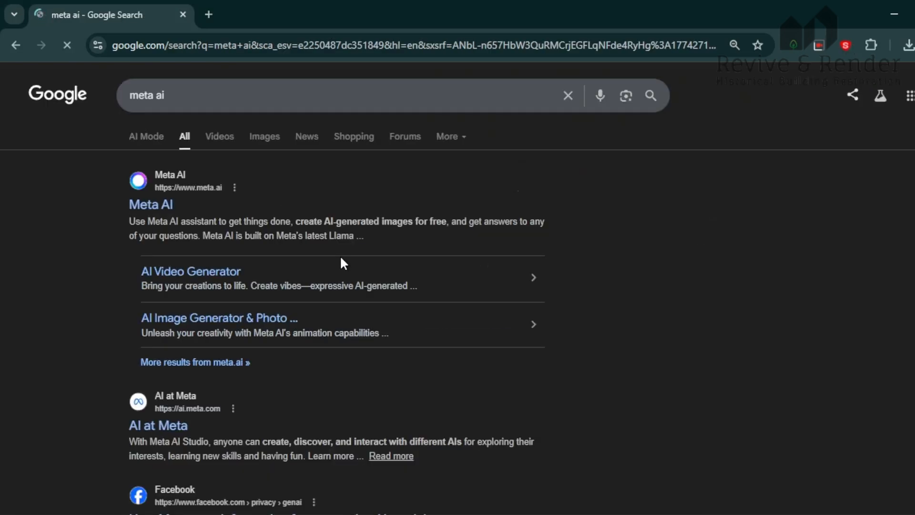
pyautogui.click(166, 208)
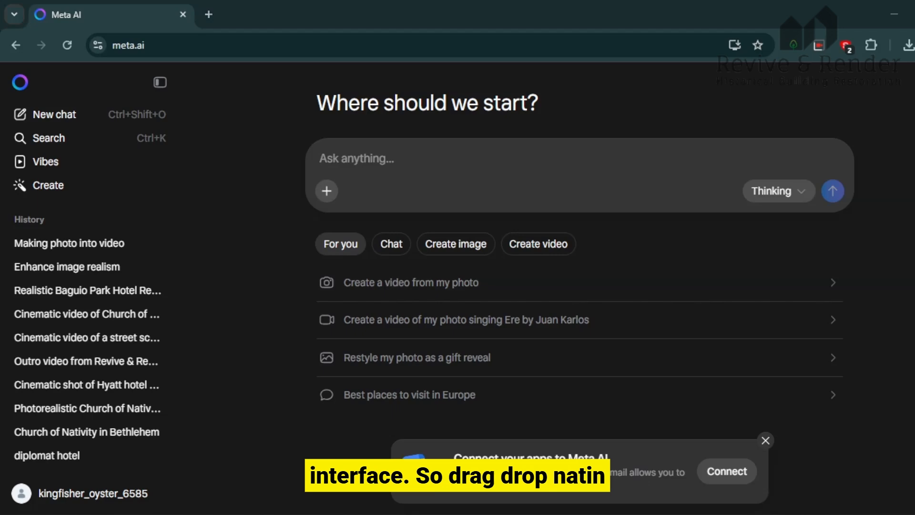
# Attach the bare two-storey house image to the new chat message.
pyautogui.moveTo(732, 340); pyautogui.dragTo(370, 152)
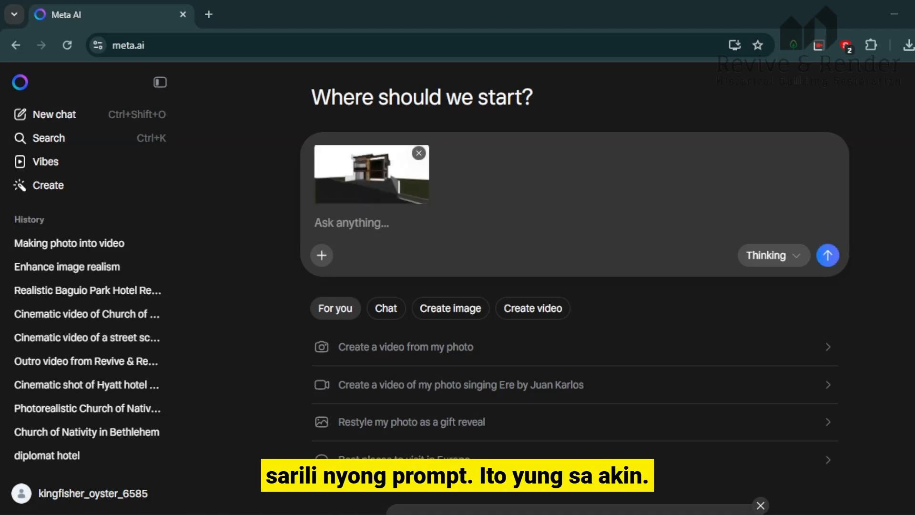
pyautogui.moveTo(912, 143)
pyautogui.mouseDown()
pyautogui.moveTo(744, 124)
pyautogui.moveTo(712, 79)
pyautogui.moveTo(913, 143)
pyautogui.mouseUp()
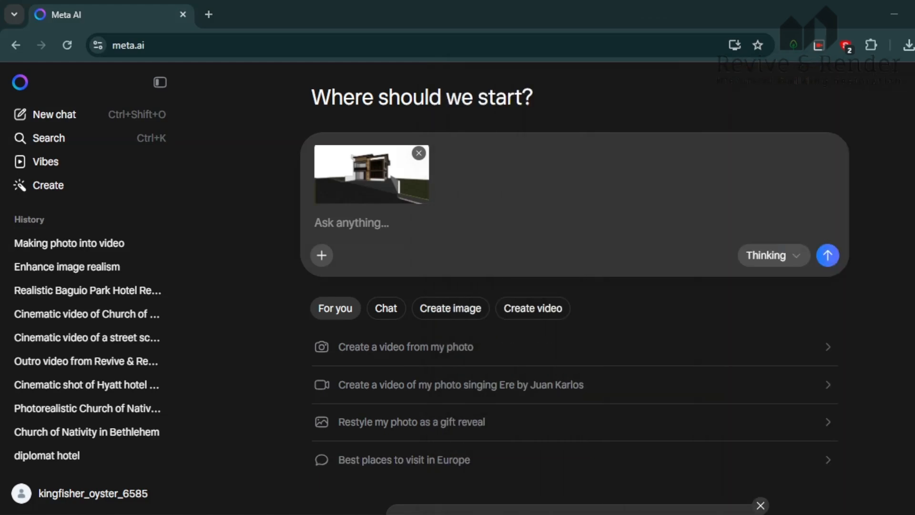
# Write a prompt for a realistic 2 storey house rendering with background trees, a person on the sidewalk, parked cars, realistic materials and retained photo accuracy.
pyautogui.click(553, 227)
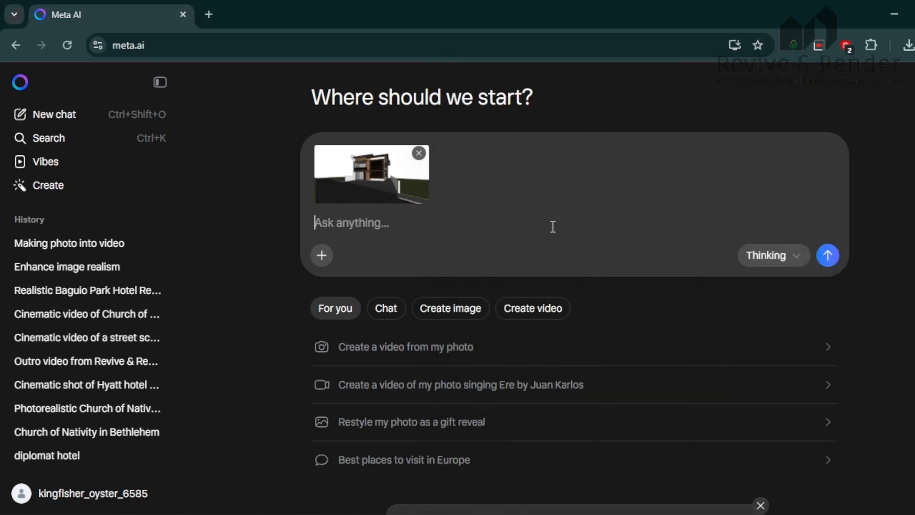
pyautogui.write('make a realistic photo rendering of a 2 storey residential house, add vegetation and trees on the background, add person walking on the sidewalk, add cars on the parking in front, make the materials realistic, retain the accuracy of the photo.')
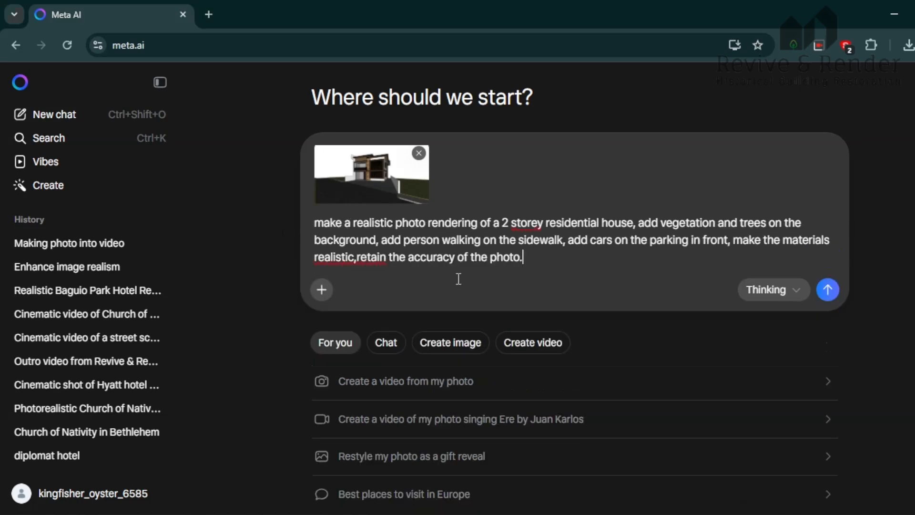
pyautogui.click(358, 257)
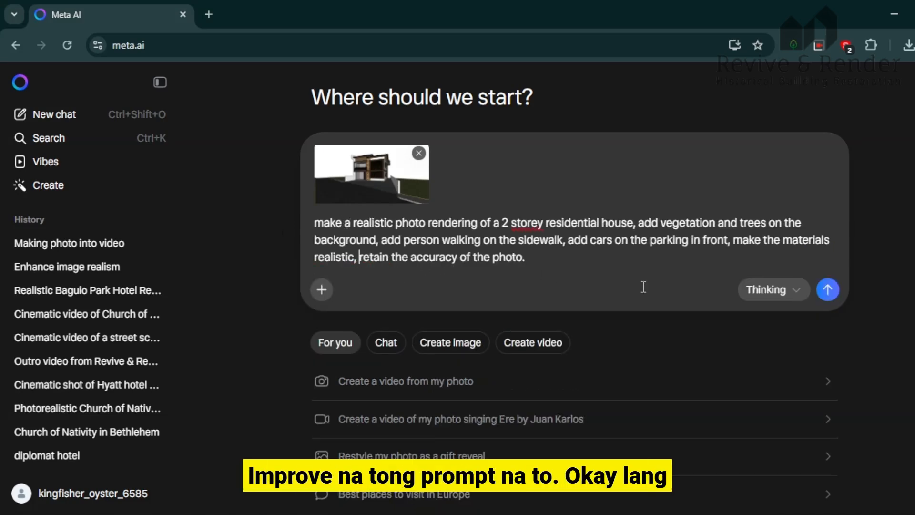
# Set the response mode to Thinking and submit the prompt with the attached house image.
pyautogui.click(784, 291)
pyautogui.click(691, 371)
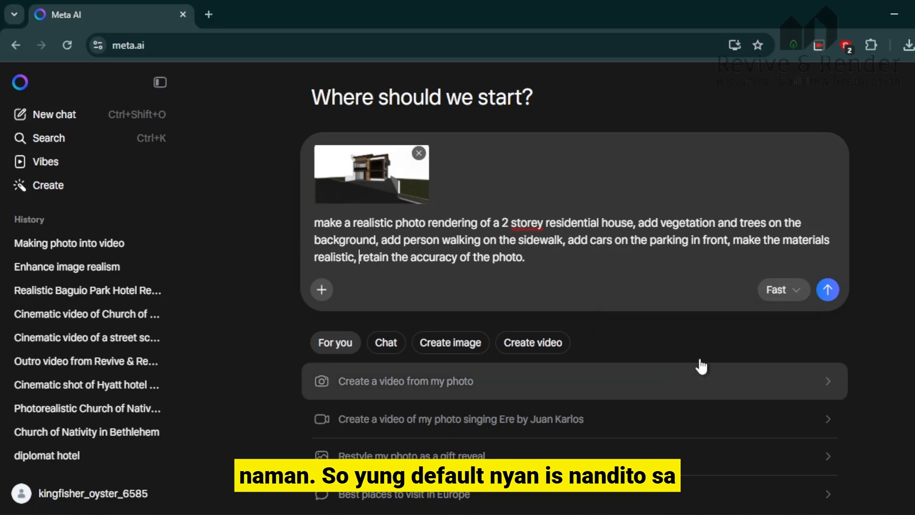
pyautogui.click(781, 291)
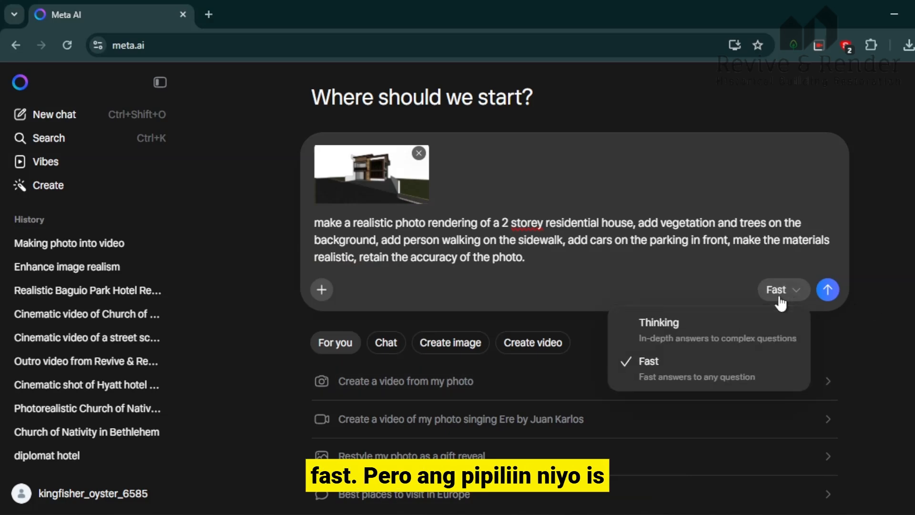
pyautogui.click(677, 339)
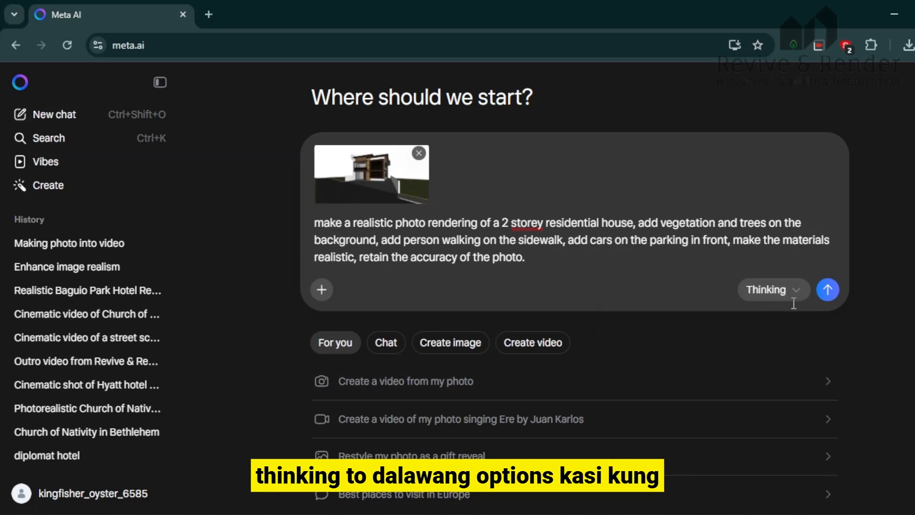
pyautogui.click(792, 291)
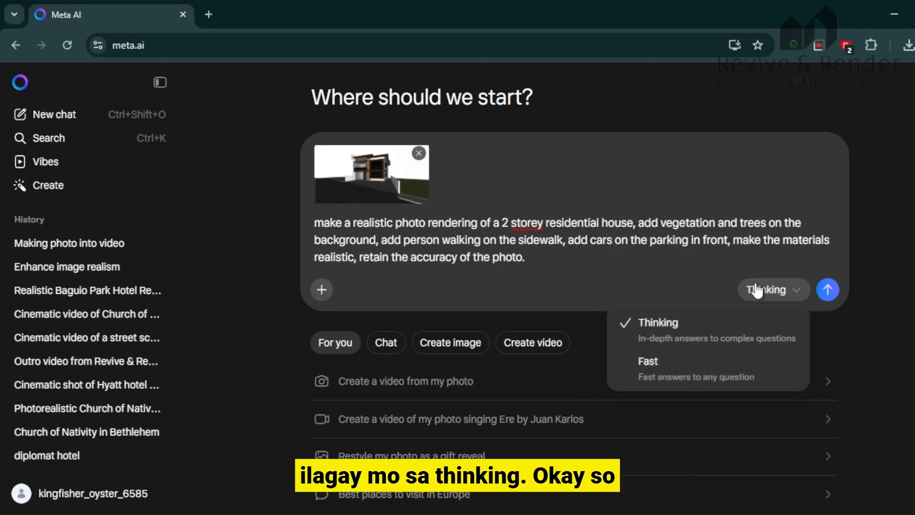
pyautogui.click(827, 291)
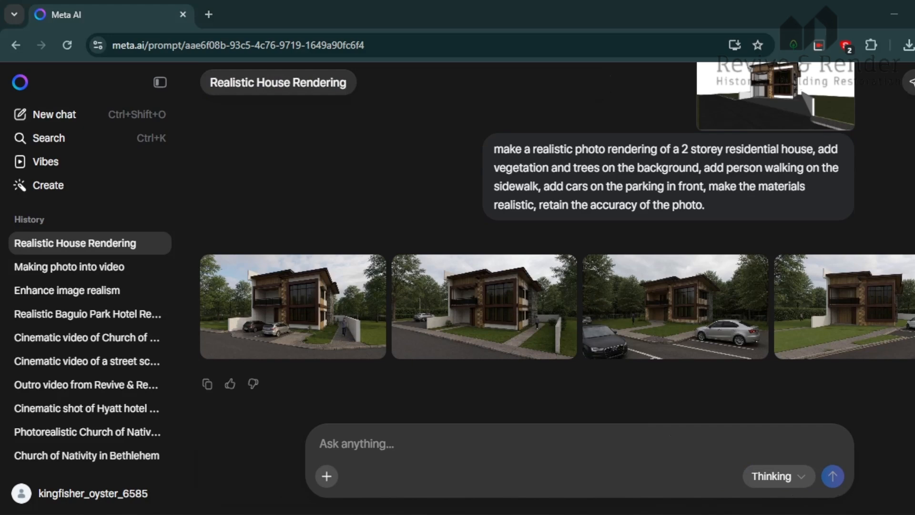
# Try to view the first generated house rendering at full size, and return to the conversation.
pyautogui.moveTo(491, 331)
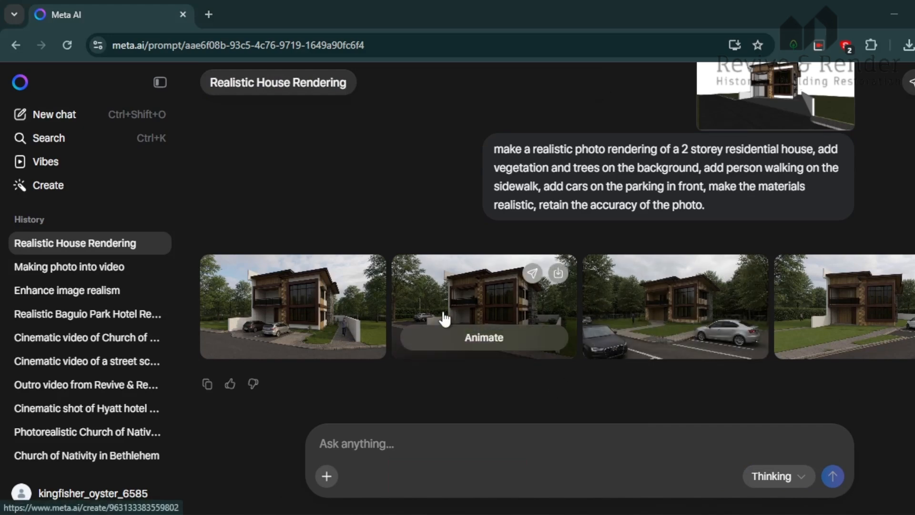
pyautogui.moveTo(316, 305)
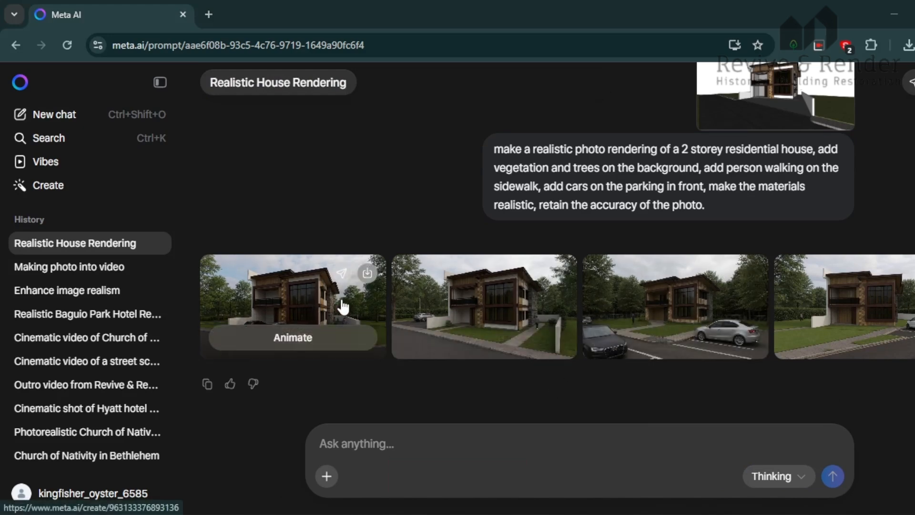
pyautogui.click(316, 306)
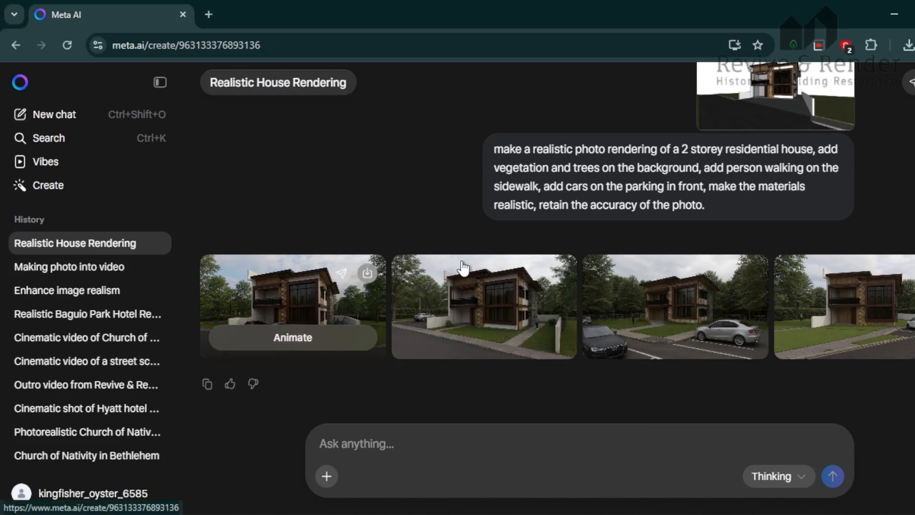
pyautogui.click(532, 310)
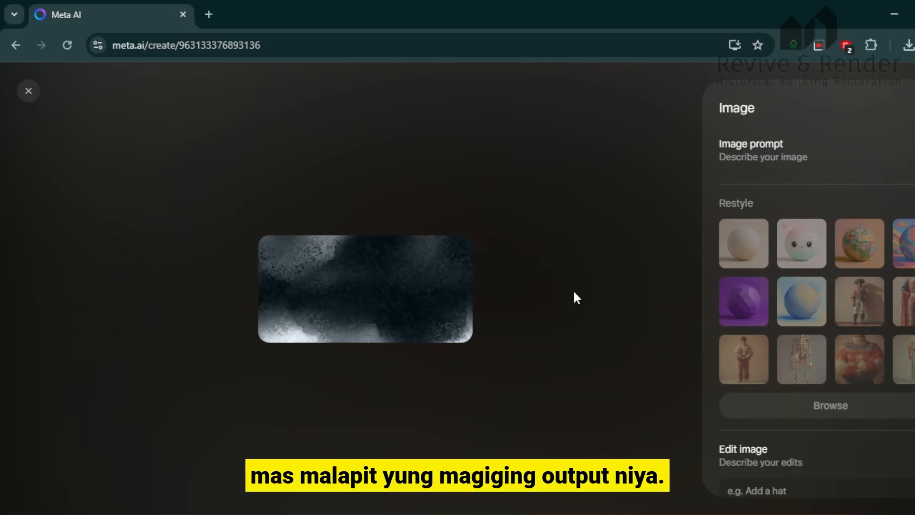
pyautogui.click(28, 92)
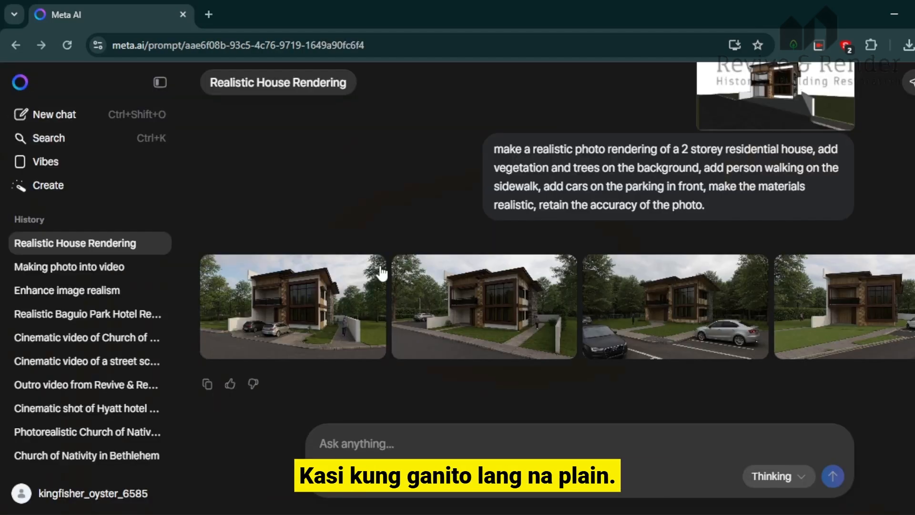
# View the original uploaded house image at full size and close it.
pyautogui.scroll(2, 381, 310)
pyautogui.click(785, 180)
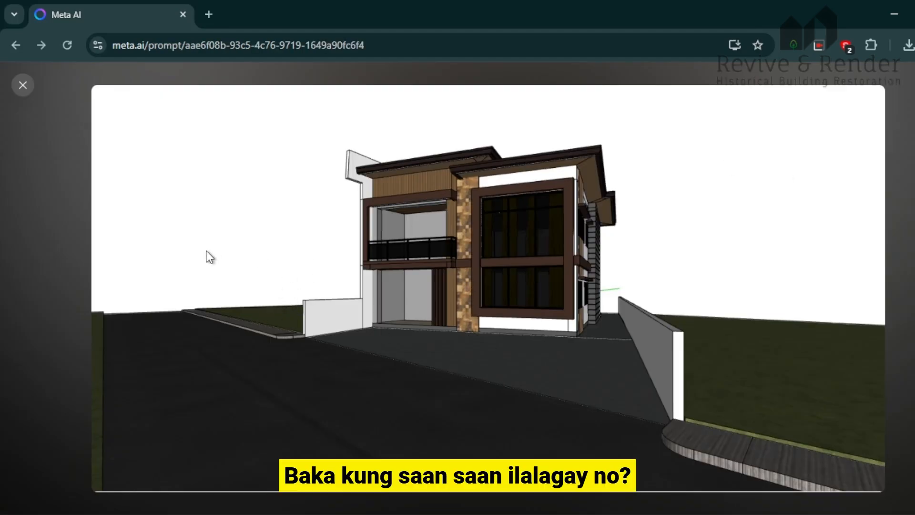
pyautogui.click(24, 87)
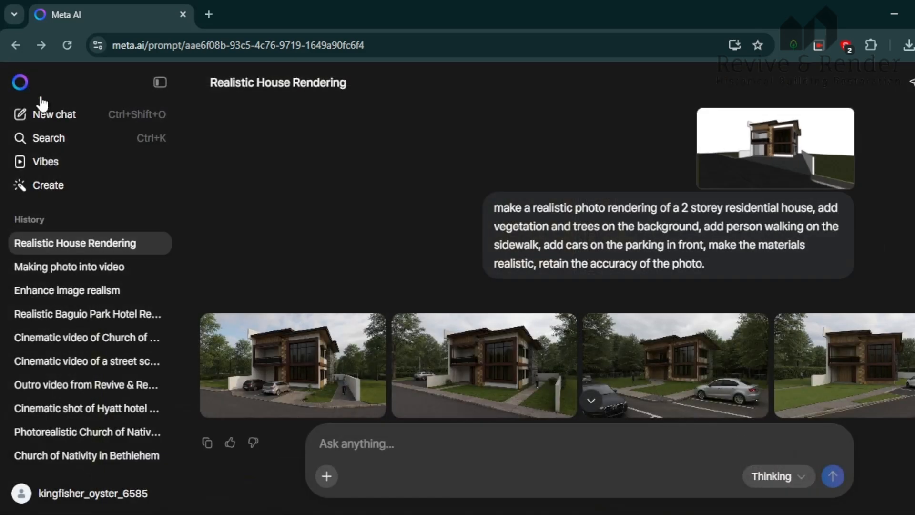
# Try to enlarge the first generated rendering again, and reload the conversation page.
pyautogui.scroll(-1, 504, 299)
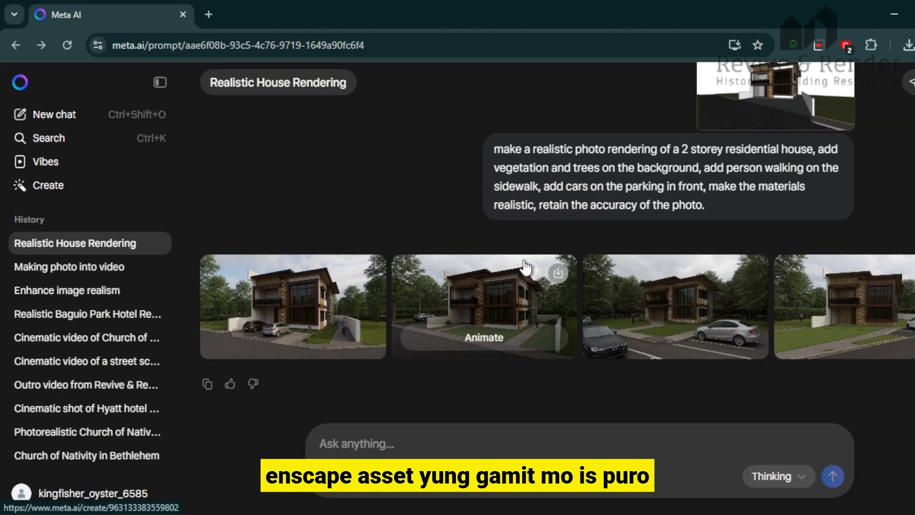
pyautogui.click(324, 298)
pyautogui.click(324, 298)
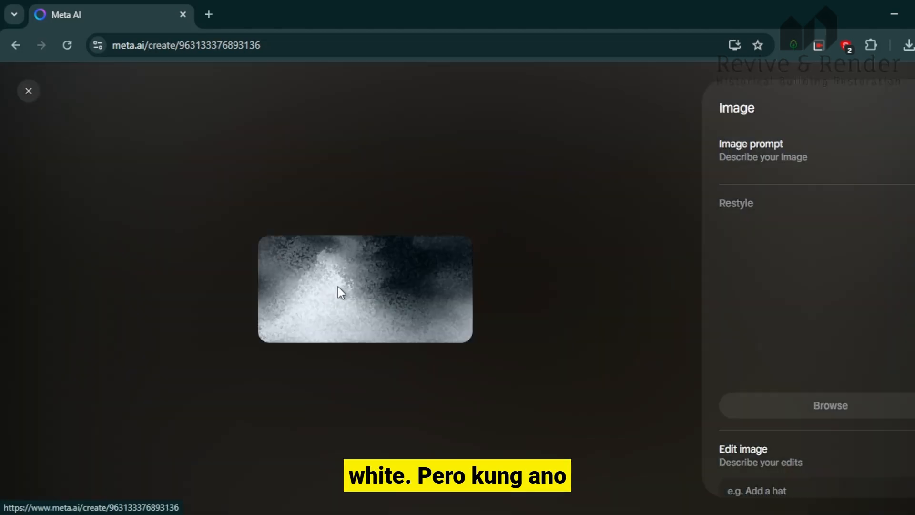
pyautogui.click(29, 92)
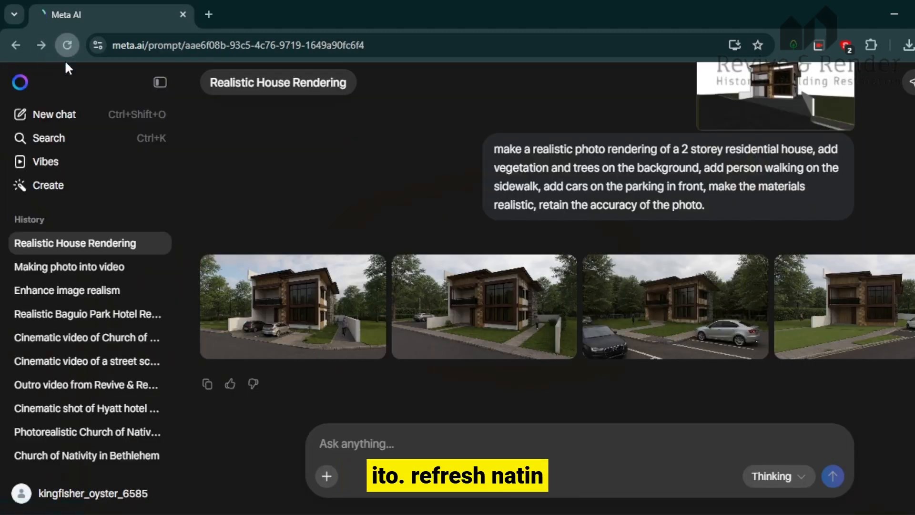
pyautogui.click(67, 45)
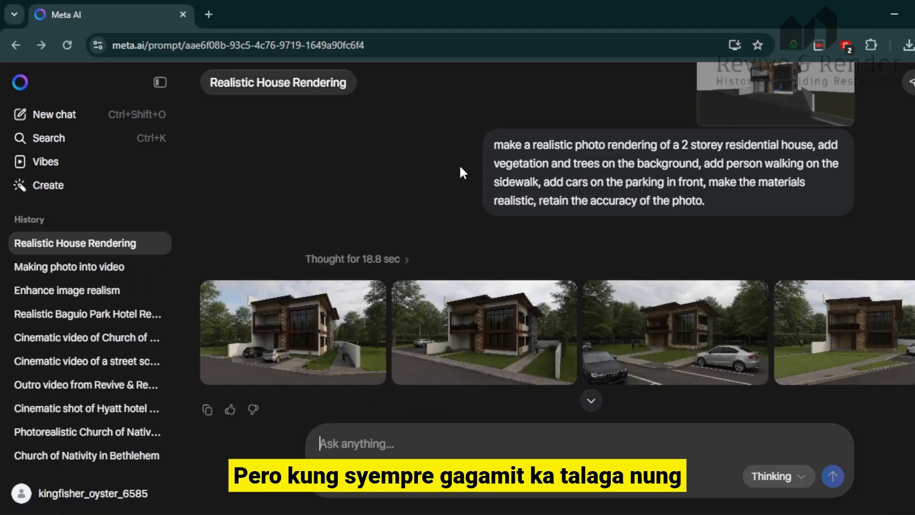
# Compare the four generated house renderings at full size, ending with the first one.
pyautogui.click(476, 320)
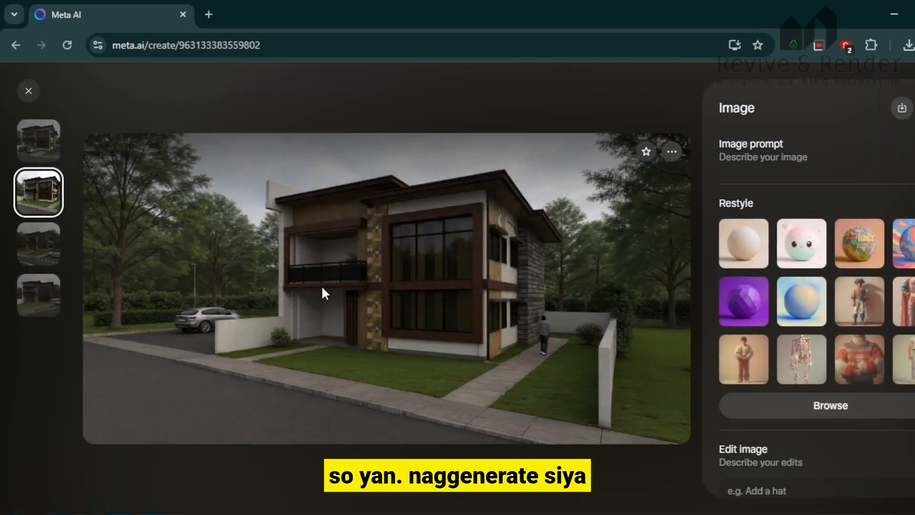
pyautogui.click(37, 259)
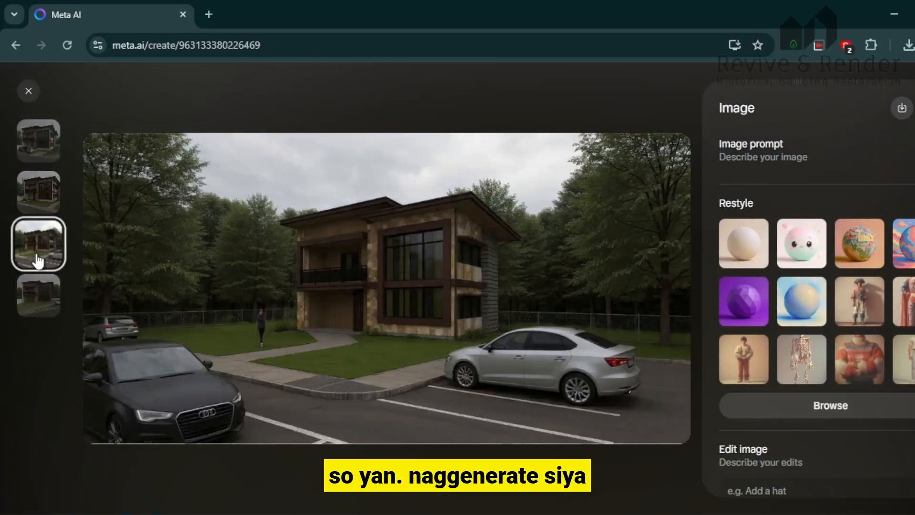
pyautogui.click(38, 313)
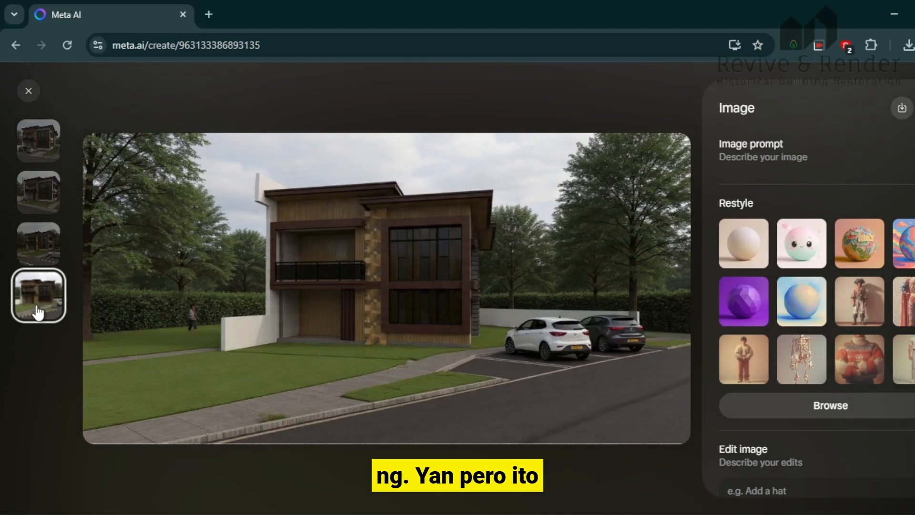
pyautogui.click(50, 156)
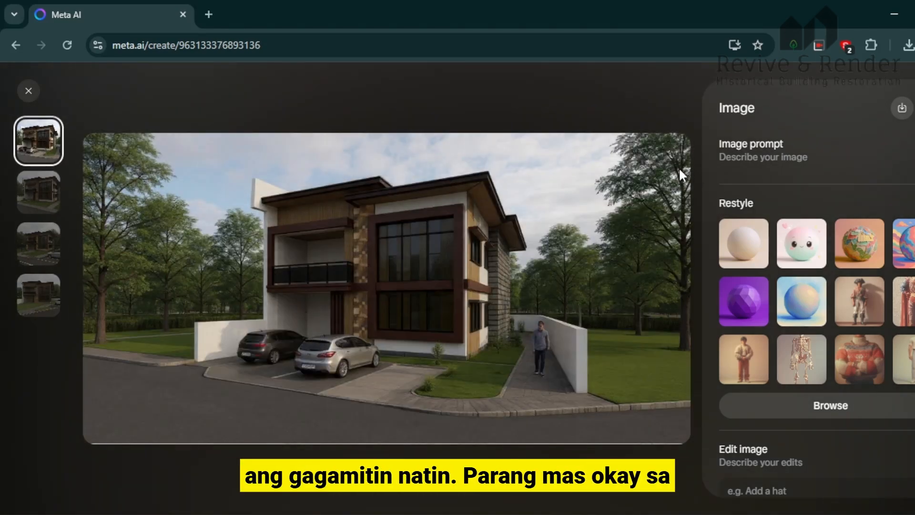
# Close the enlarged view and download the first generated rendering from the conversation.
pyautogui.click(29, 90)
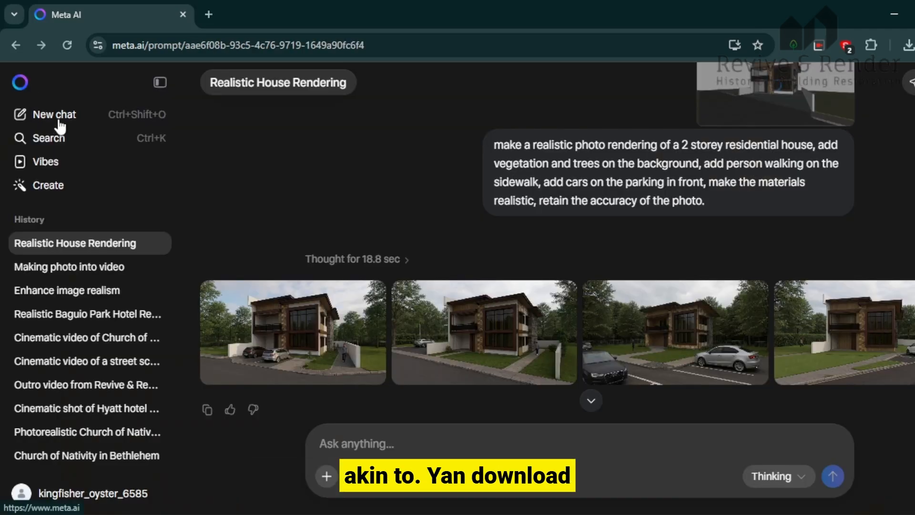
pyautogui.click(366, 298)
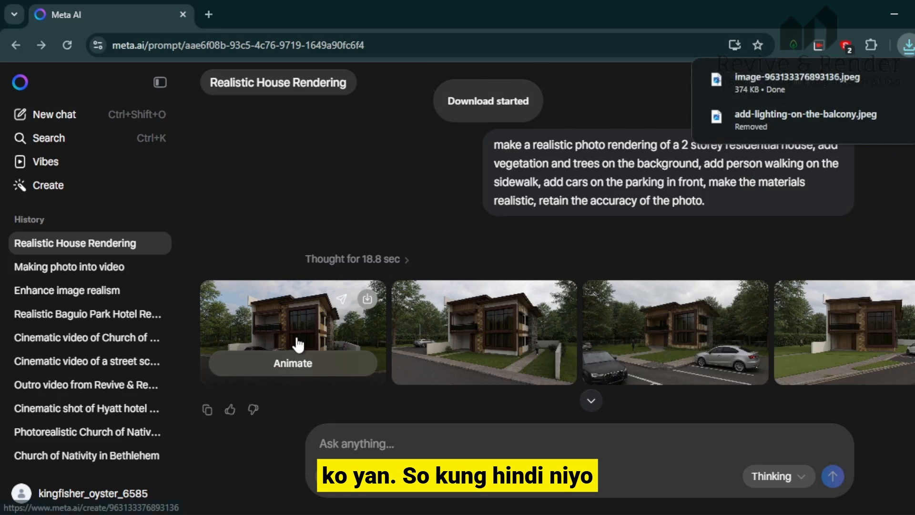
pyautogui.scroll(1, 352, 333)
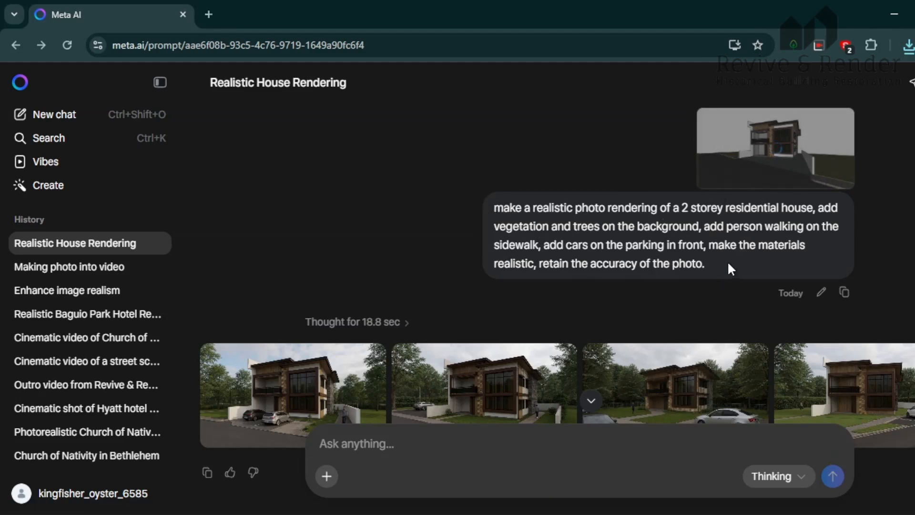
pyautogui.scroll(-2, 477, 286)
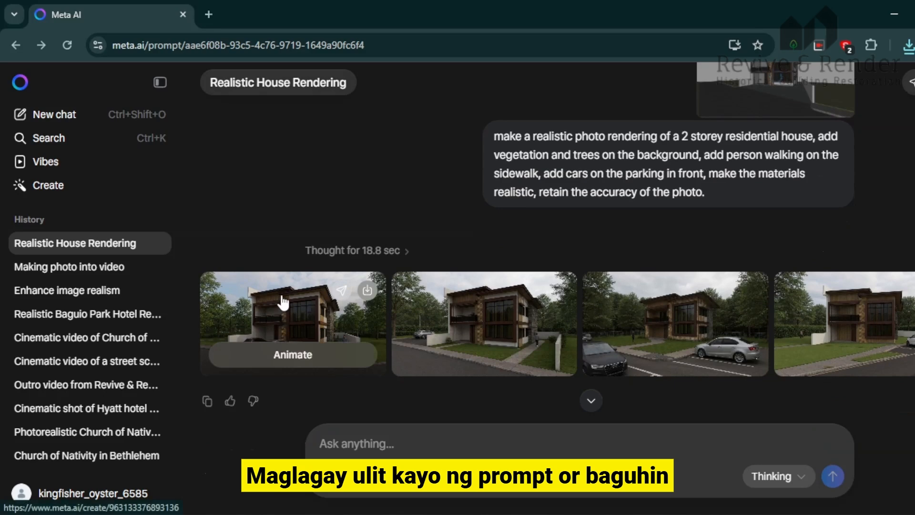
# Open the first generated rendering and submit the image edit "add lighting on the front balcony".
pyautogui.click(283, 301)
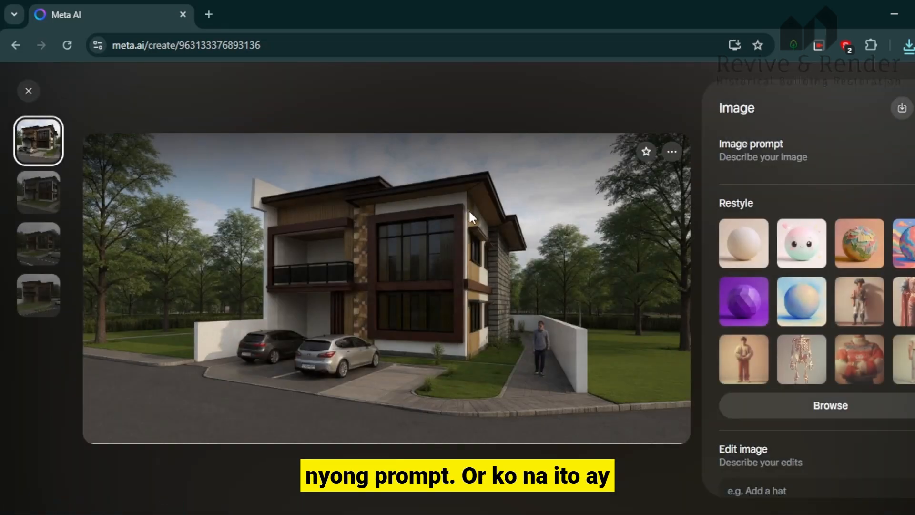
pyautogui.scroll(-2, 819, 334)
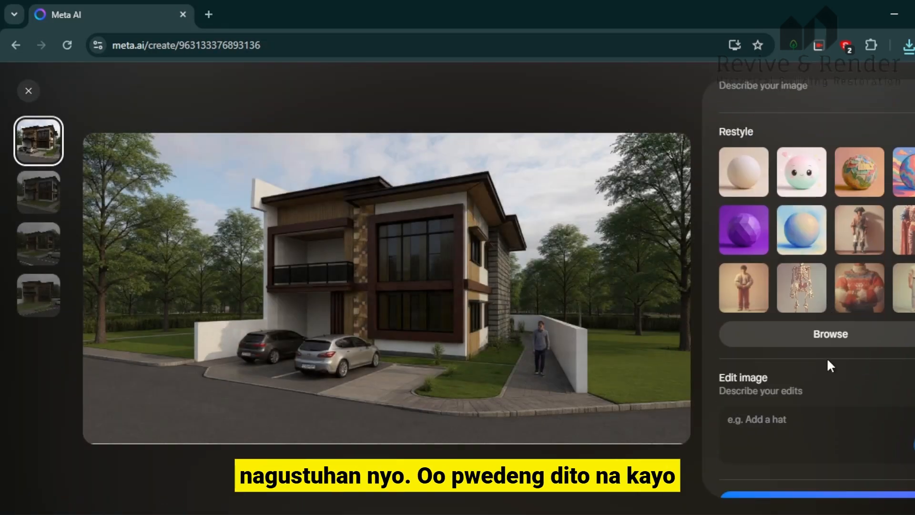
pyautogui.scroll(-2, 830, 366)
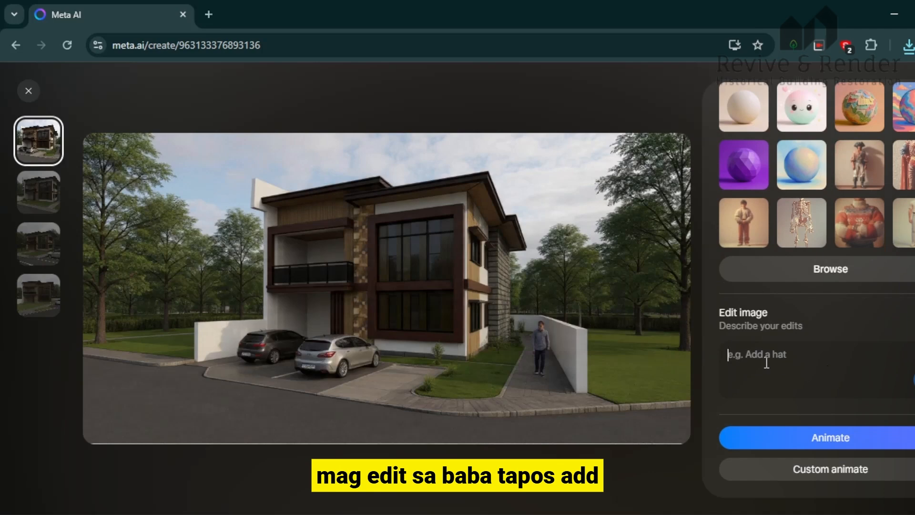
pyautogui.write('add ')
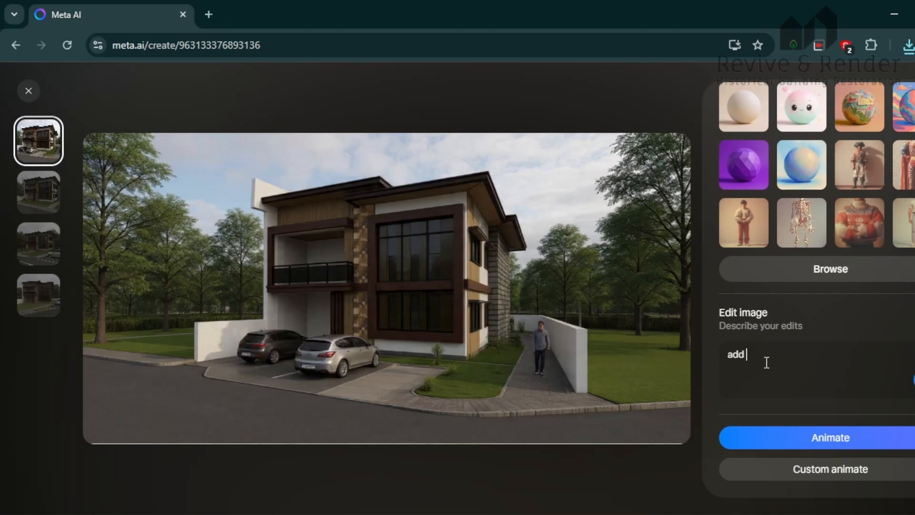
pyautogui.write('li')
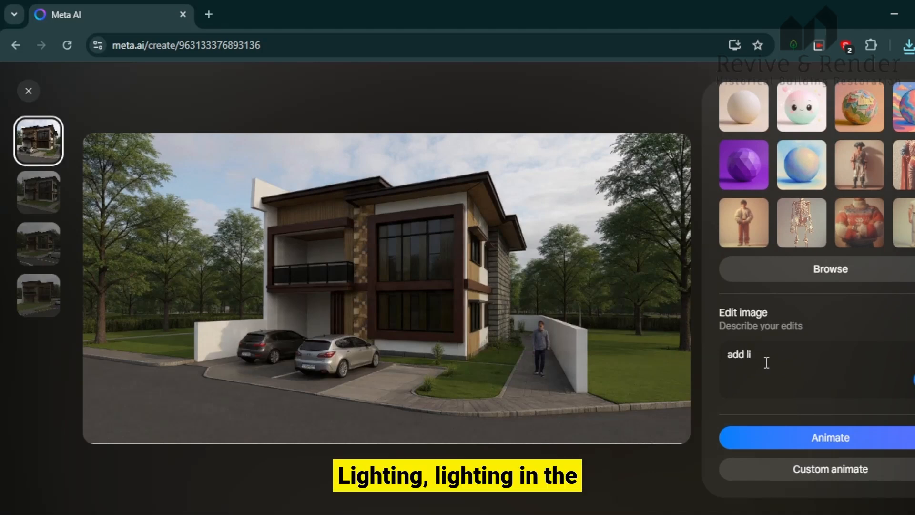
pyautogui.write('ghting on the')
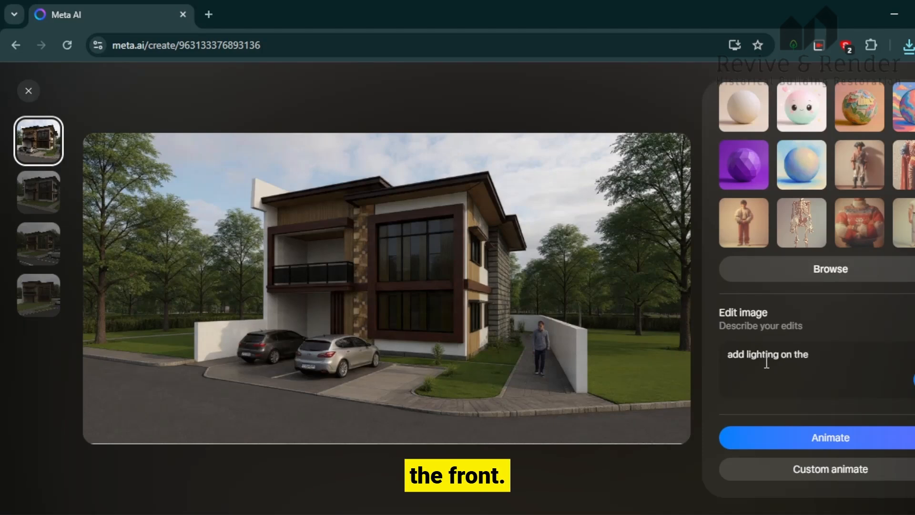
pyautogui.write(' front ba')
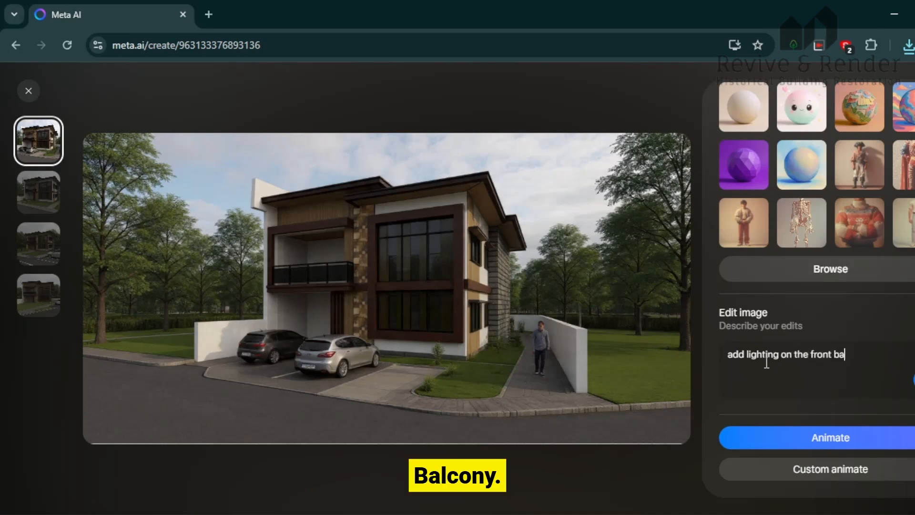
pyautogui.write('lcony')
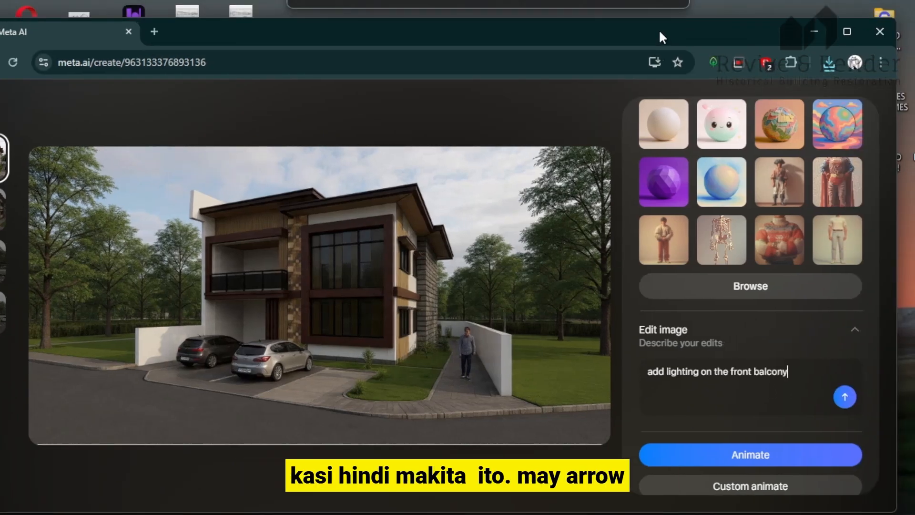
pyautogui.click(844, 403)
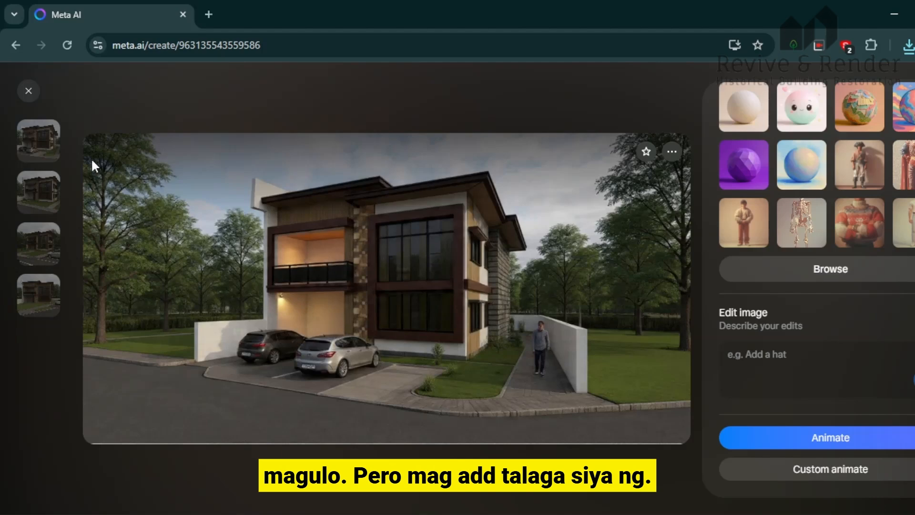
# Examine the second and third balcony-lighting variants at full size, and compare them with the original renderings and prompt in the conversation.
pyautogui.click(29, 92)
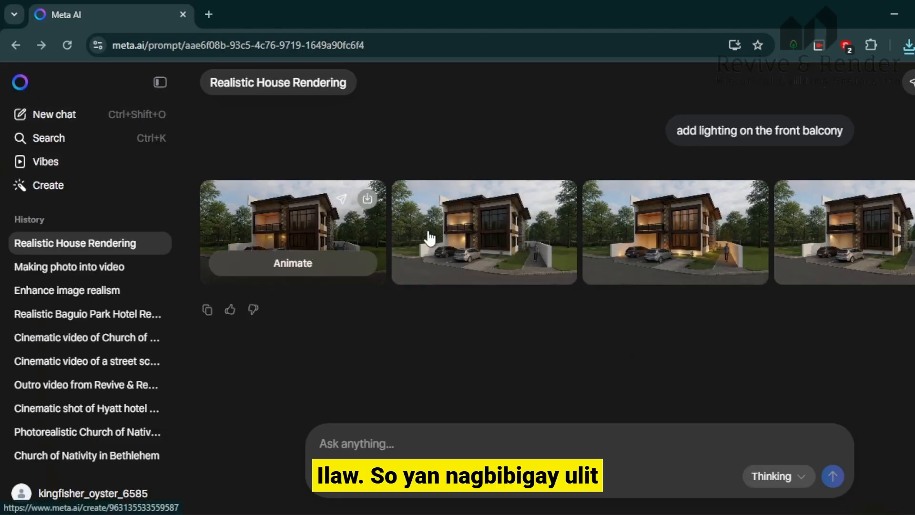
pyautogui.click(487, 241)
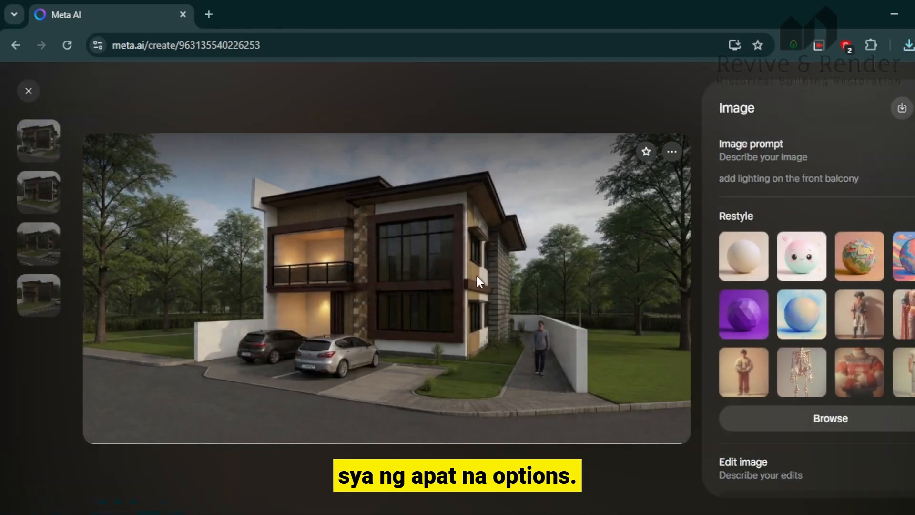
pyautogui.click(27, 92)
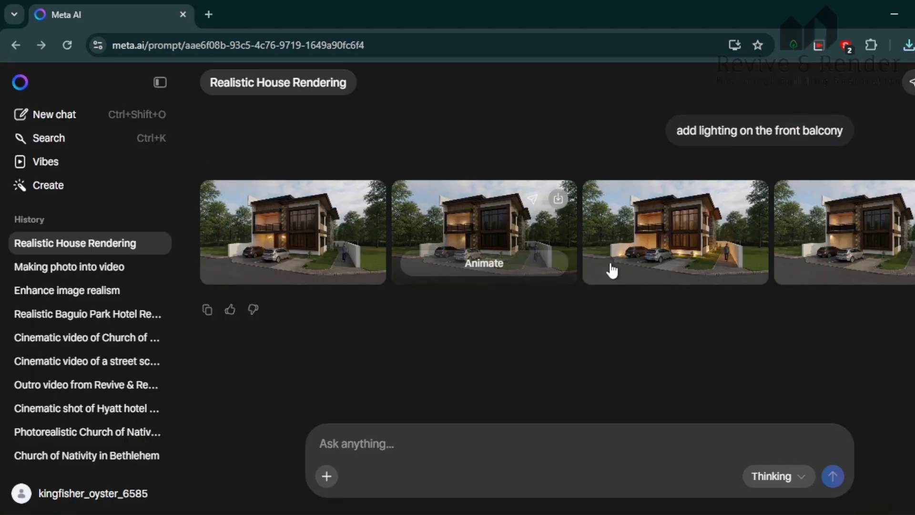
pyautogui.click(690, 220)
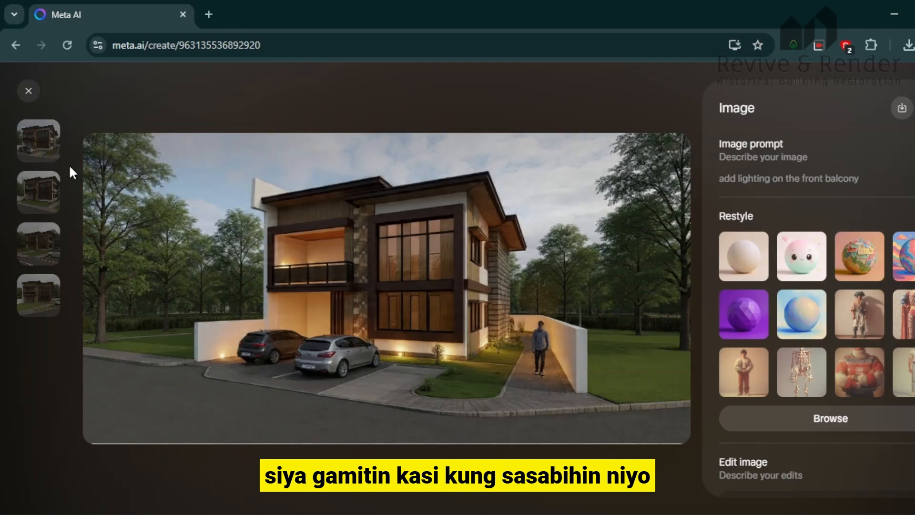
pyautogui.click(31, 91)
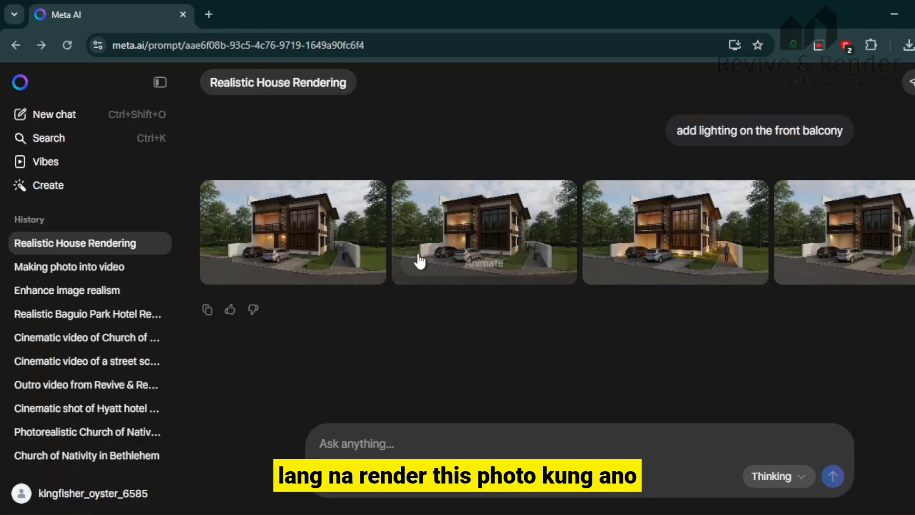
pyautogui.scroll(10, 531, 285)
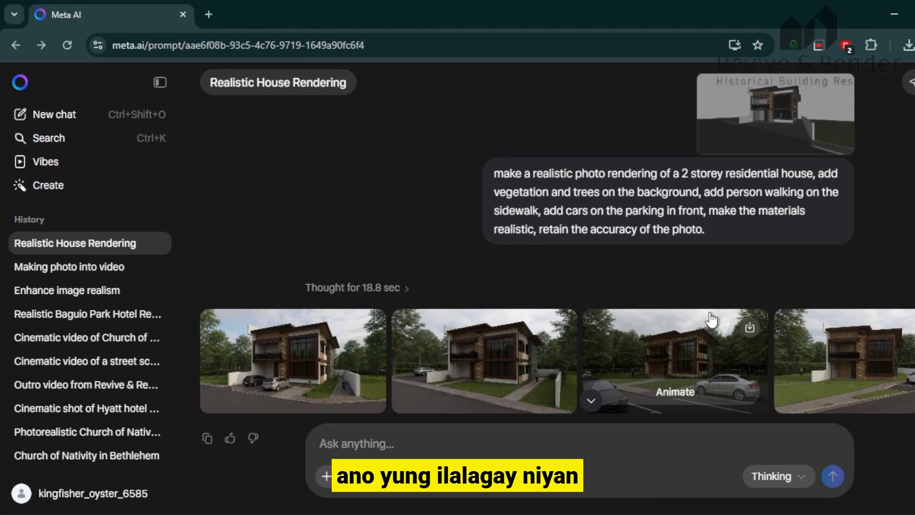
pyautogui.scroll(-4, 575, 196)
pyautogui.scroll(-3, 576, 196)
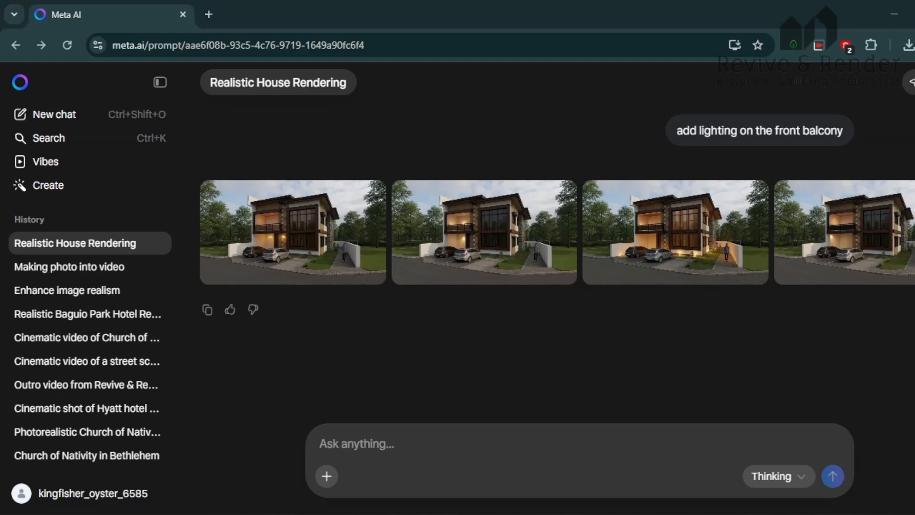
# Attach the first house rendering without balcony lighting to a new message and check it against the earlier renderings.
pyautogui.moveTo(677, 224); pyautogui.dragTo(444, 442)
pyautogui.scroll(5, 394, 262)
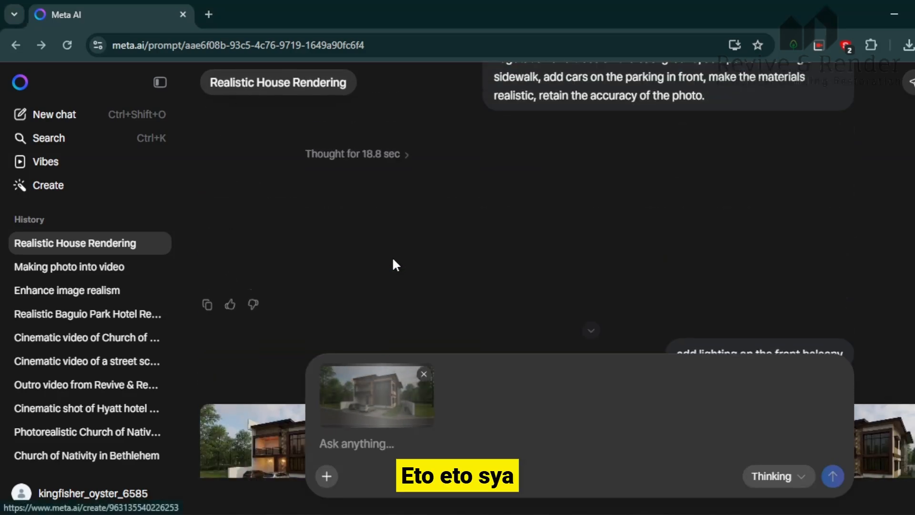
pyautogui.scroll(-2, 333, 296)
pyautogui.moveTo(288, 350)
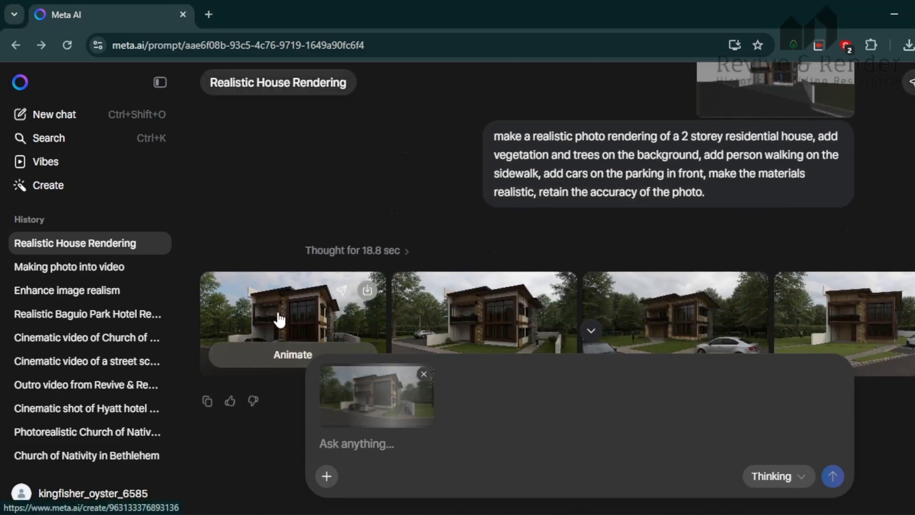
pyautogui.scroll(-2, 288, 295)
pyautogui.scroll(-3, 288, 295)
# Write the prompt "generate a video from my image" for the attached rendering, with "generate" spelled correctly.
pyautogui.click(422, 449)
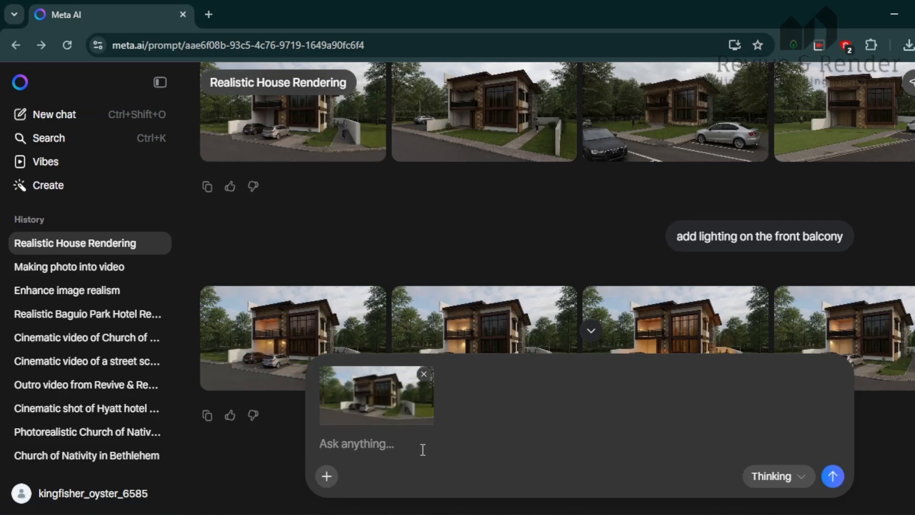
pyautogui.write('genrate')
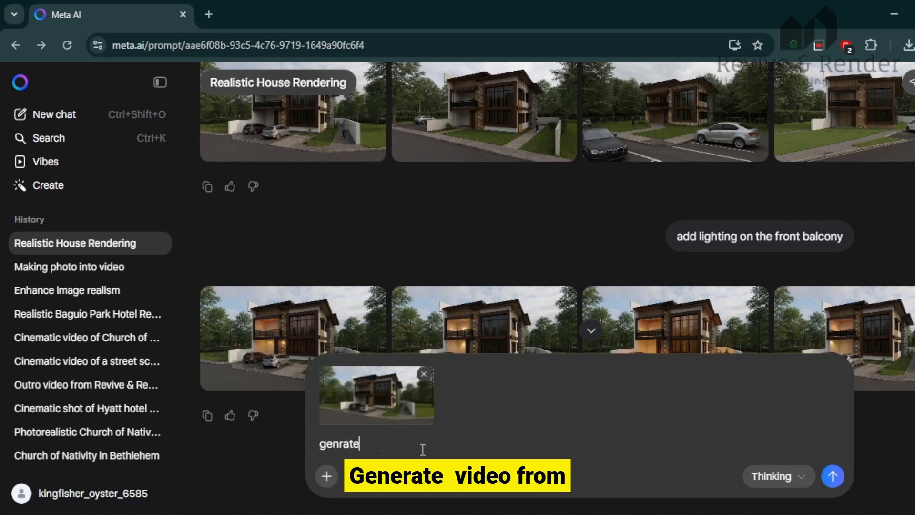
pyautogui.write(' a vide')
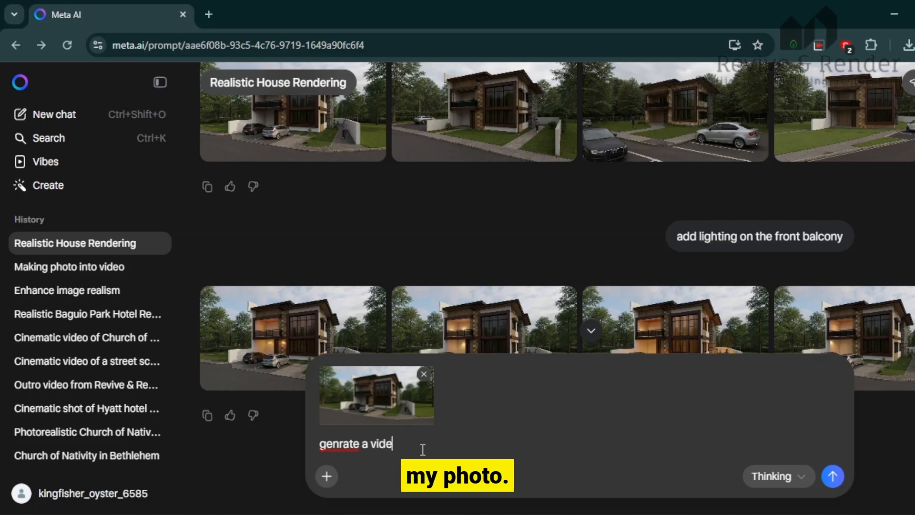
pyautogui.write('o from ')
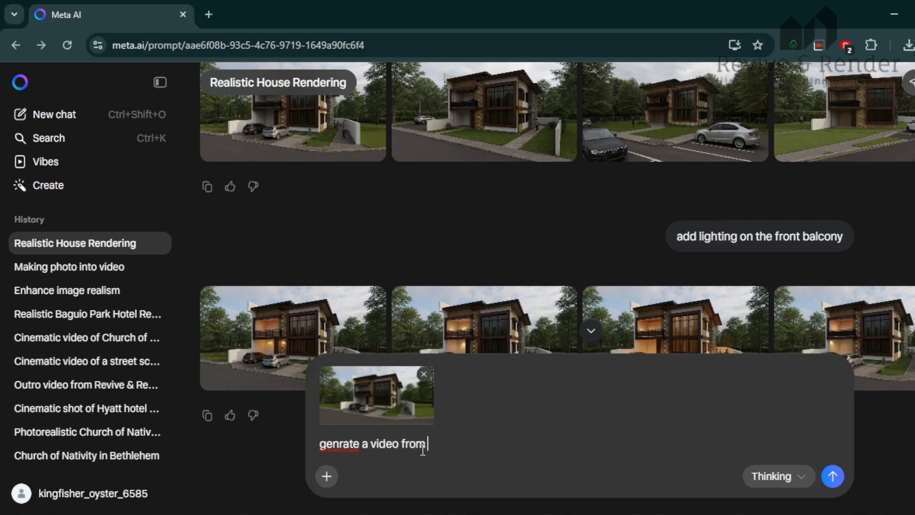
pyautogui.write('my image')
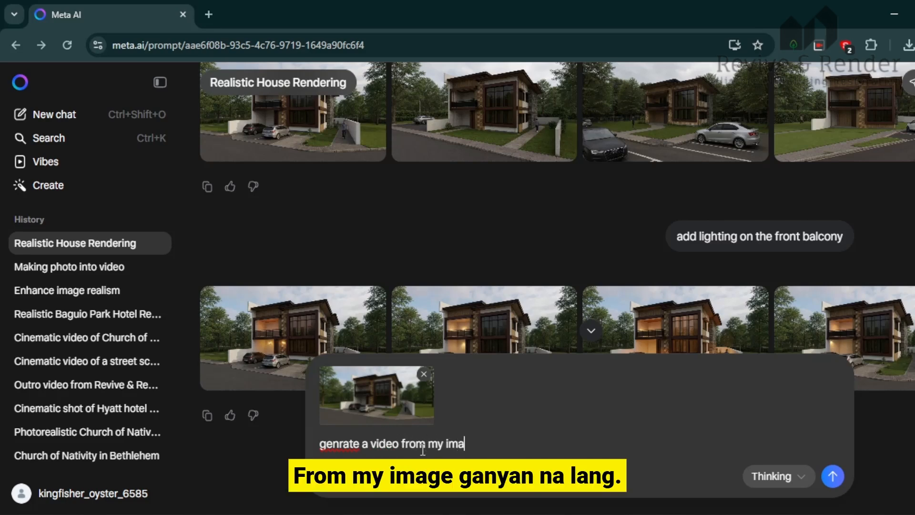
pyautogui.click(332, 444)
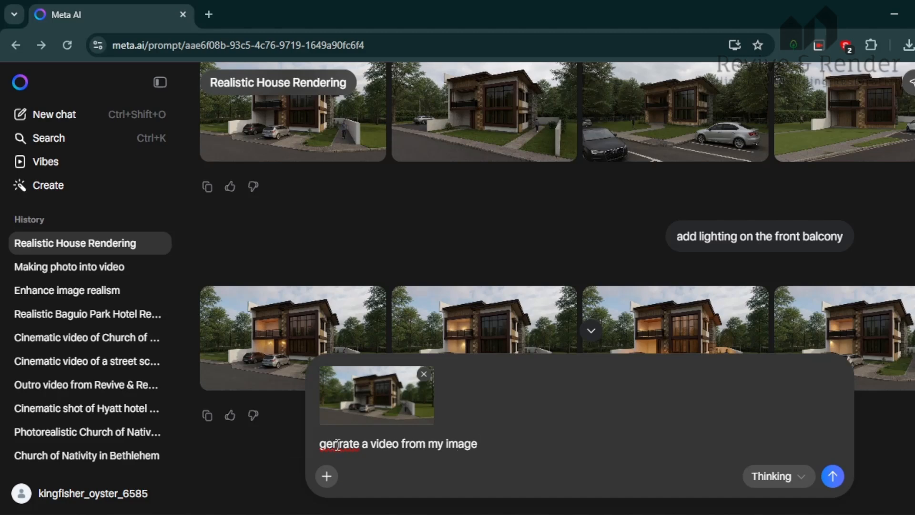
pyautogui.write('en')
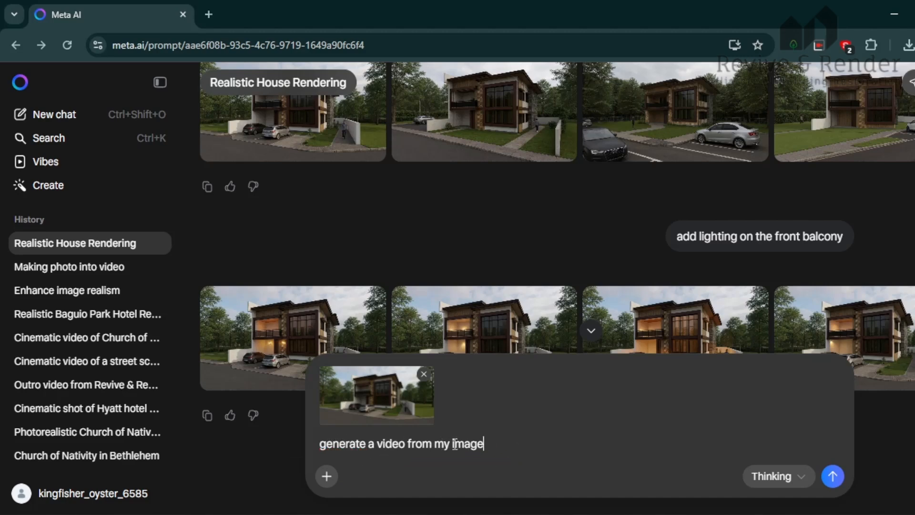
# Replace "image" in the prompt with "photo" and append ", retain the accuracy of the photo".
pyautogui.moveTo(452, 444); pyautogui.dragTo(546, 439)
pyautogui.write('photo, ret')
pyautogui.write('ain t')
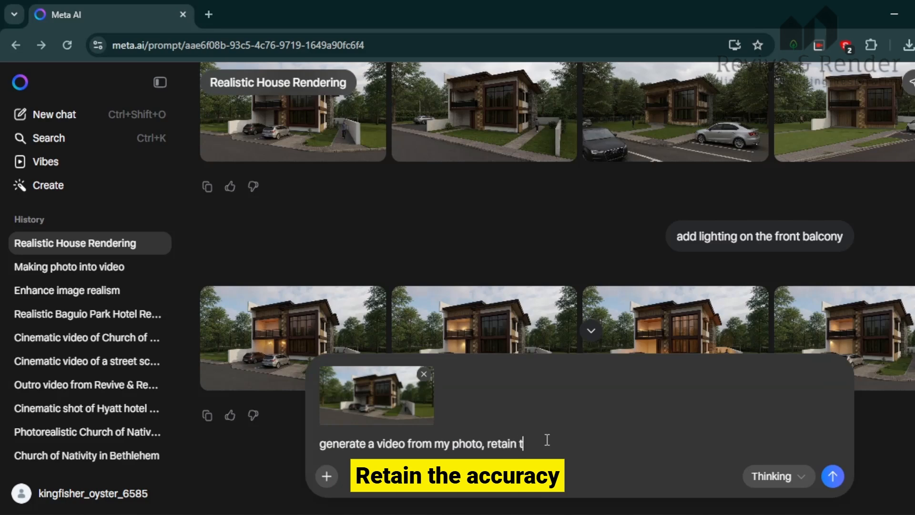
pyautogui.write('he accura')
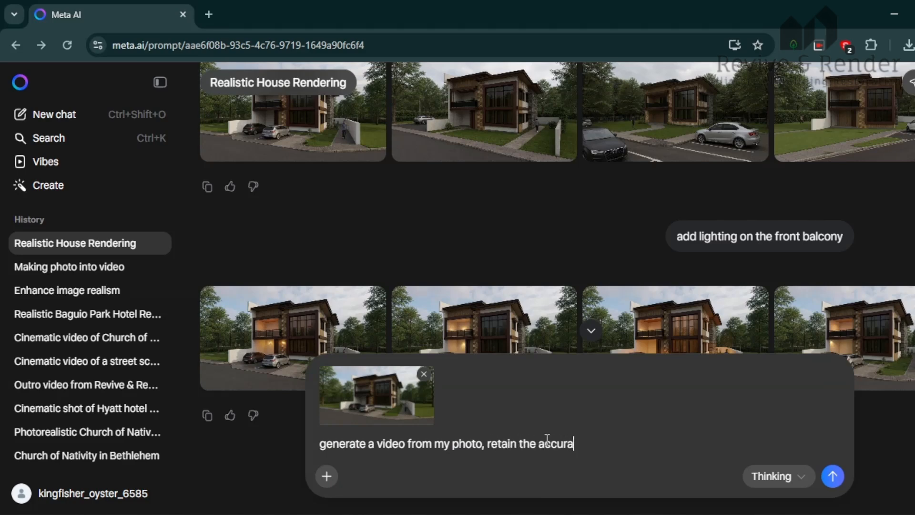
pyautogui.write('cy of th')
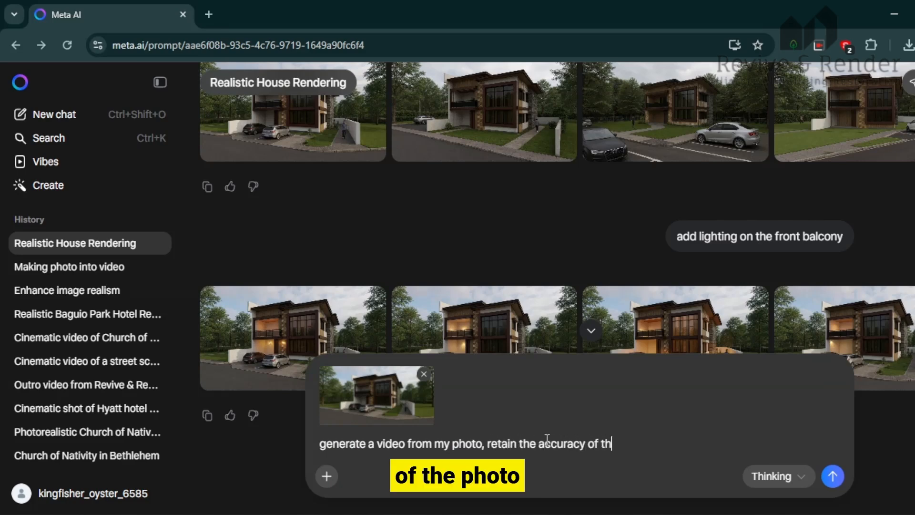
pyautogui.write('e photo')
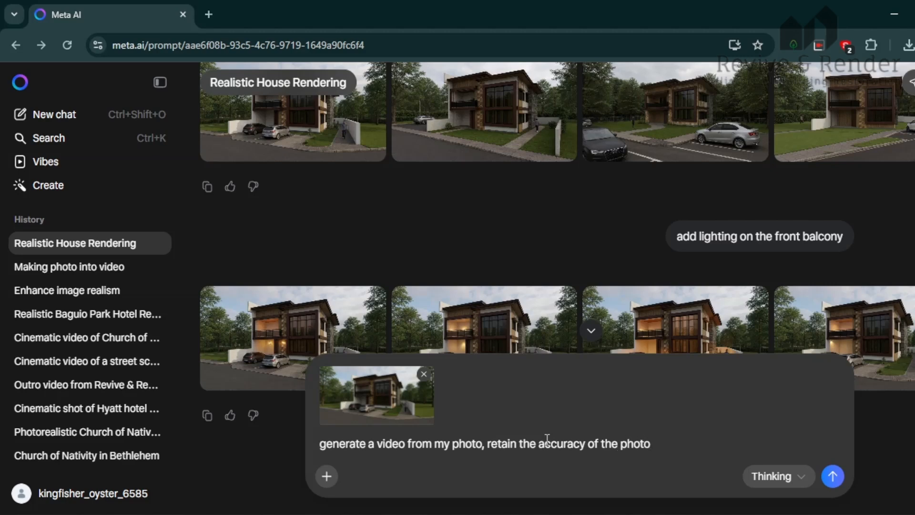
# Append ", make the people move, make a cinematic shot." to the video prompt and submit it with the attached rendering.
pyautogui.write(', make')
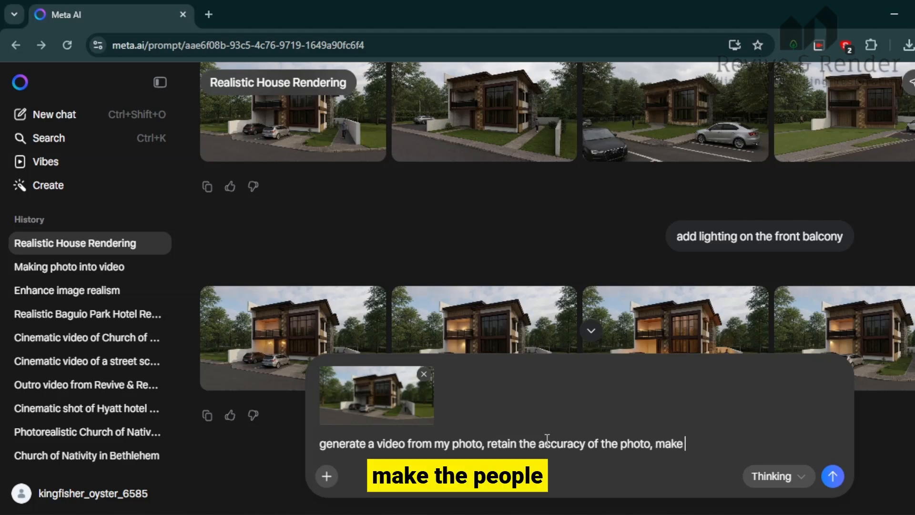
pyautogui.write(' the peop')
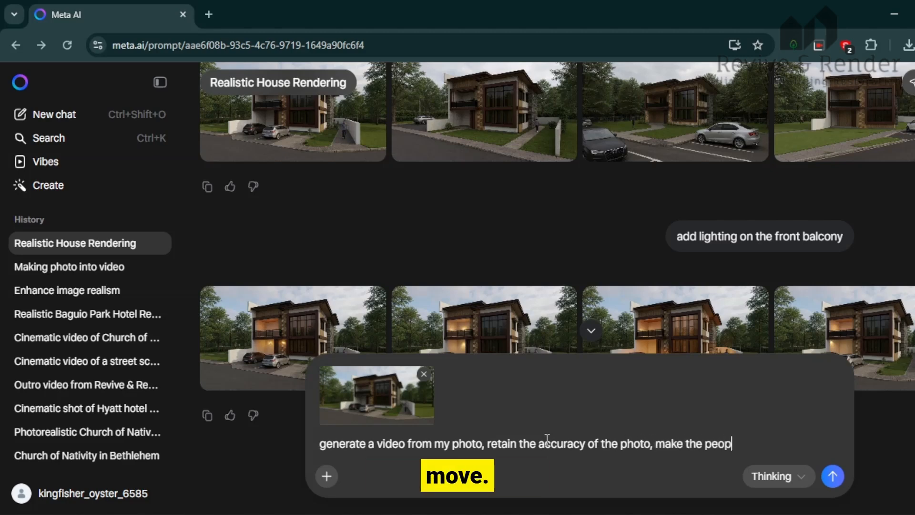
pyautogui.write('le move')
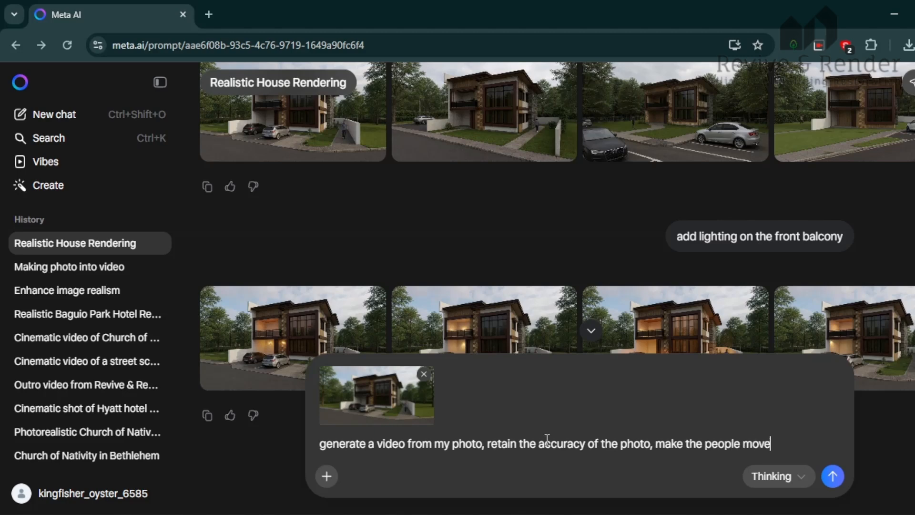
pyautogui.write(', make')
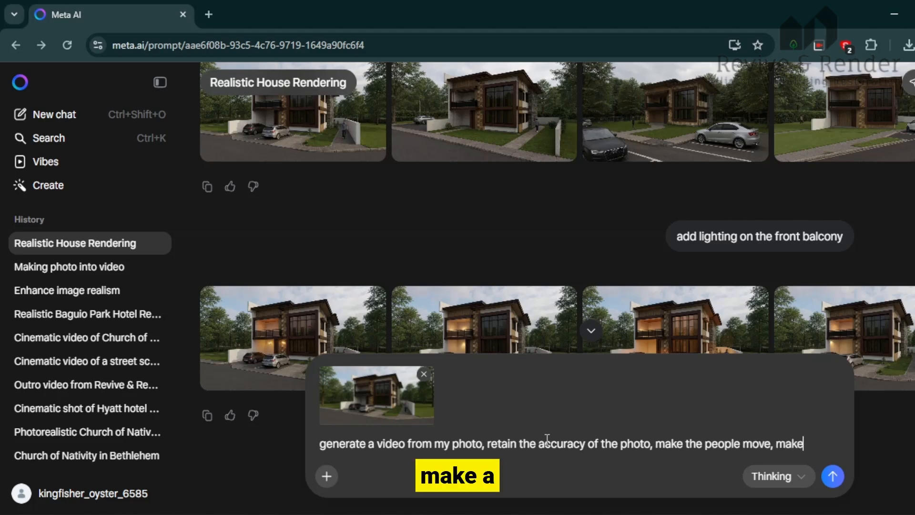
pyautogui.write(' a cinem')
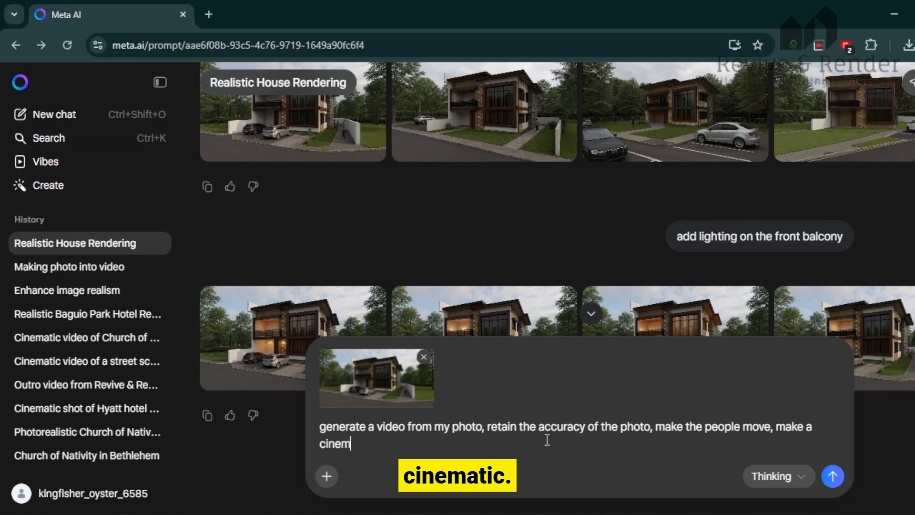
pyautogui.write('at')
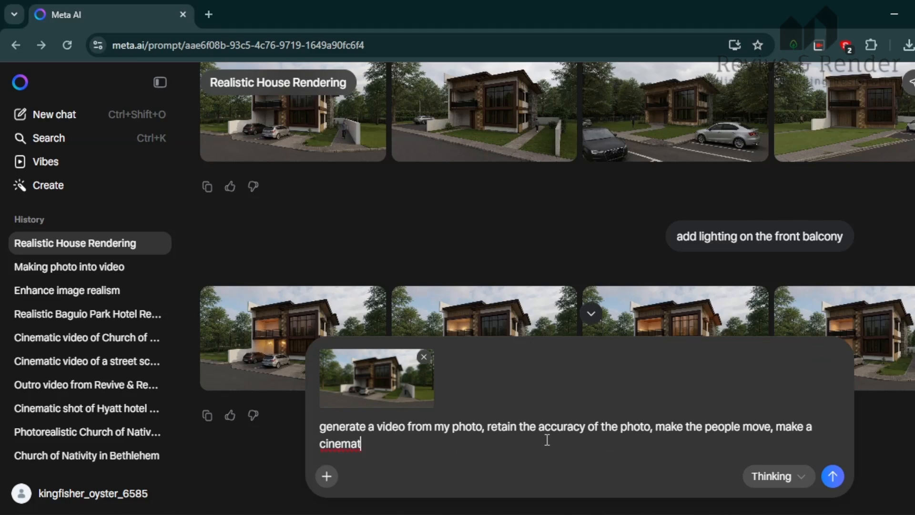
pyautogui.write('ic shot.')
pyautogui.click(832, 476)
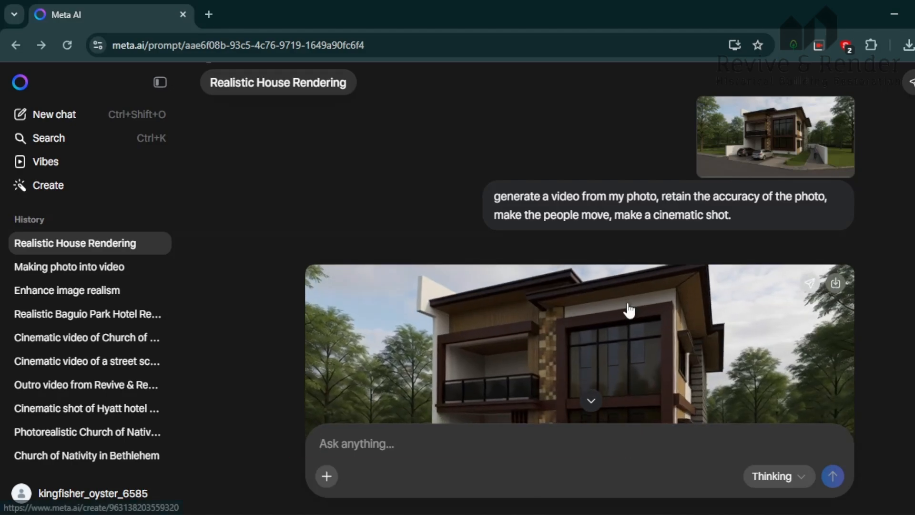
# Watch the generated house video and compare its camera movement and walking person with the submitted prompt and source photo.
pyautogui.scroll(-3, 629, 310)
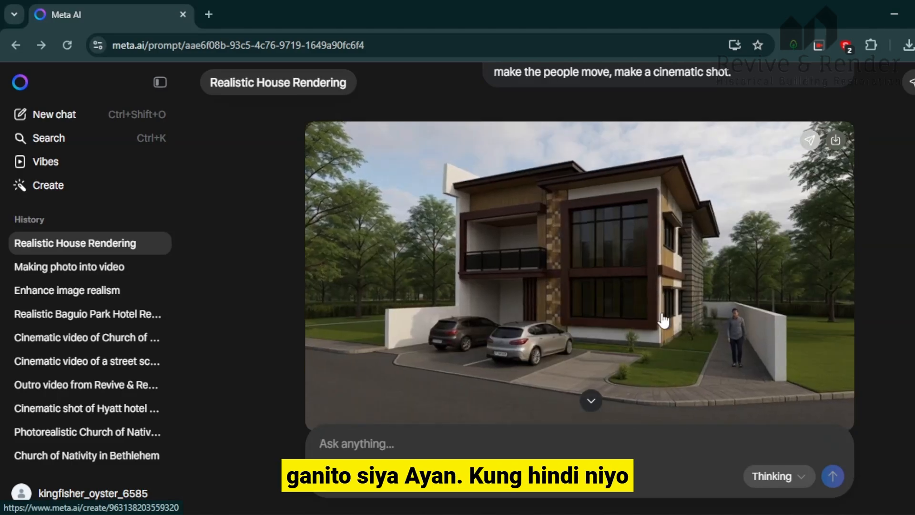
pyautogui.scroll(2, 663, 320)
pyautogui.scroll(-2, 667, 317)
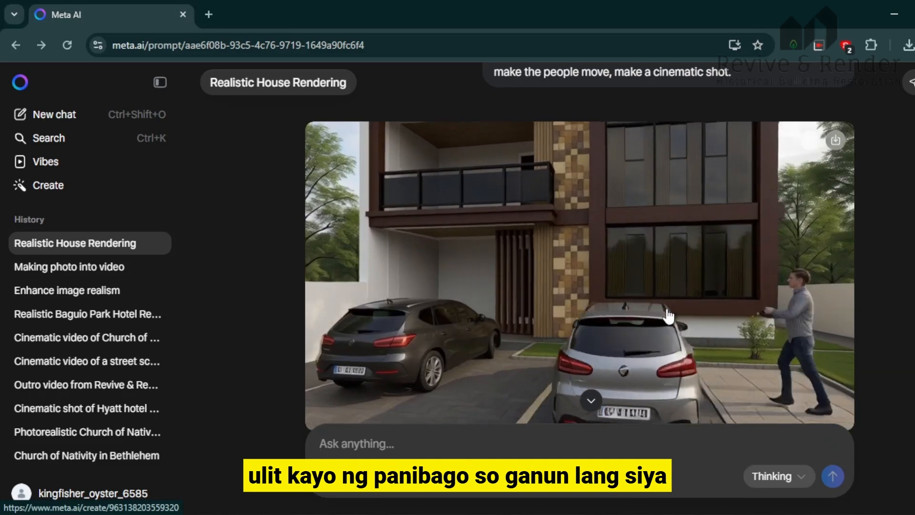
pyautogui.scroll(4, 705, 281)
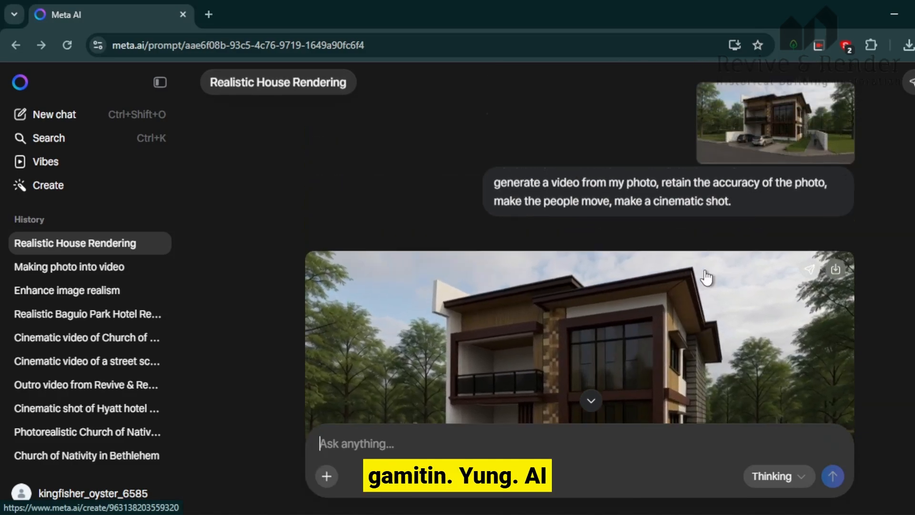
pyautogui.scroll(-4, 708, 276)
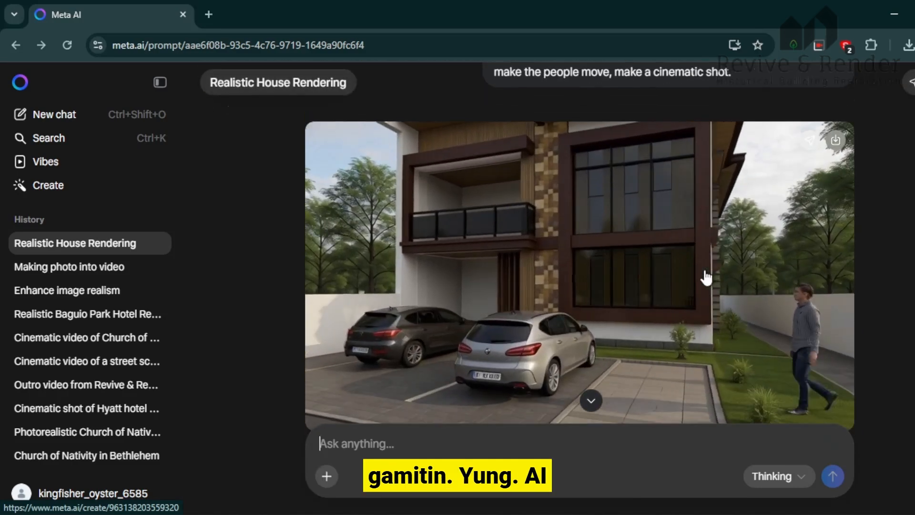
pyautogui.scroll(1, 624, 308)
pyautogui.scroll(1, 624, 307)
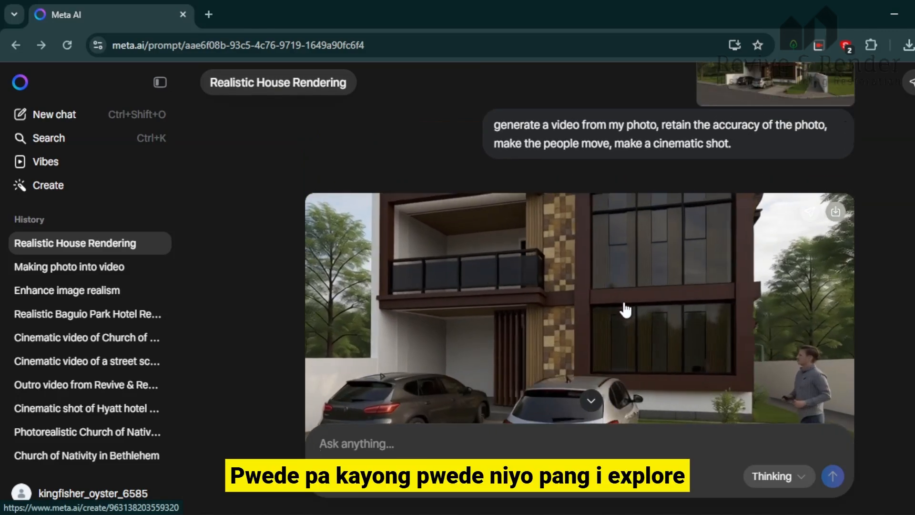
pyautogui.scroll(3, 624, 307)
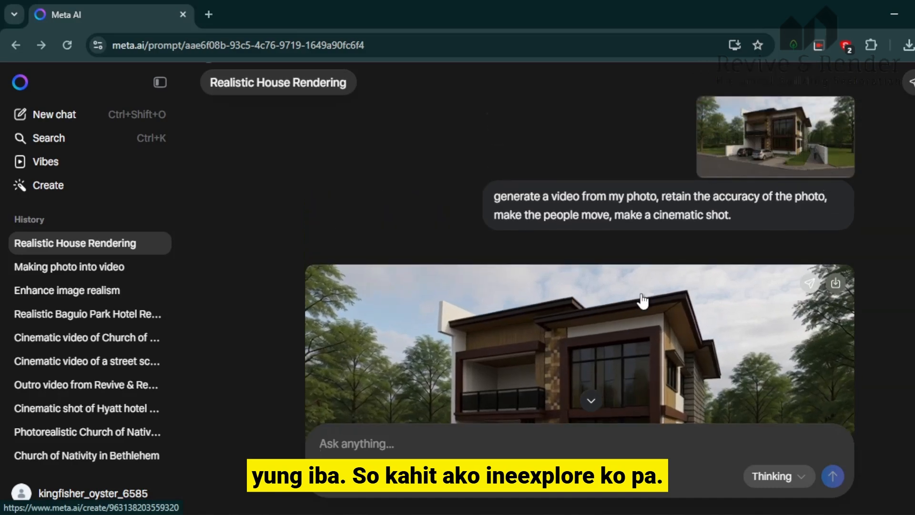
# Review the conversation from the original rendering prompt and balcony-lighting variants back down to the generated video.
pyautogui.scroll(8, 642, 294)
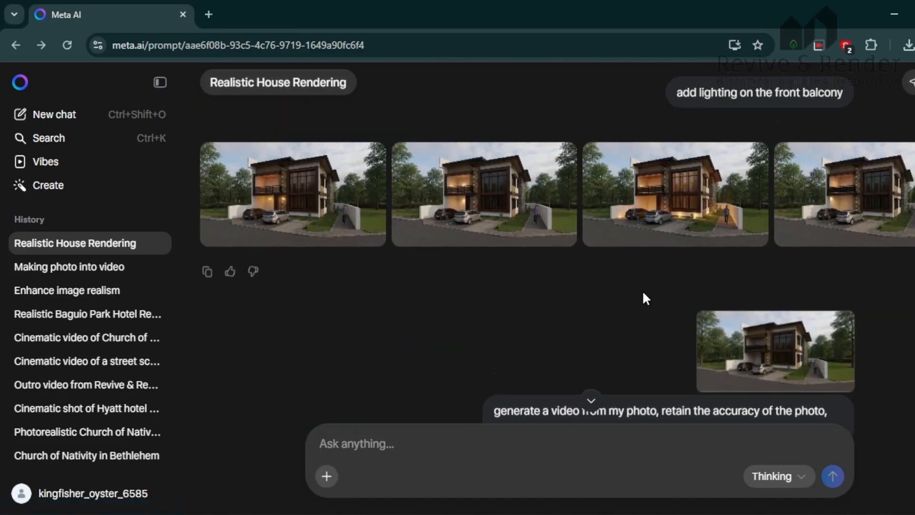
pyautogui.scroll(3, 634, 292)
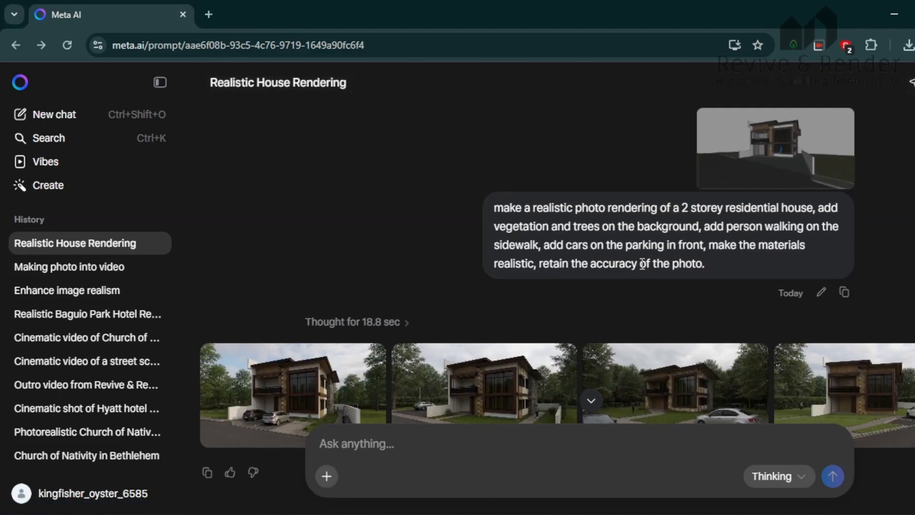
pyautogui.scroll(-8, 643, 264)
pyautogui.scroll(-8, 644, 261)
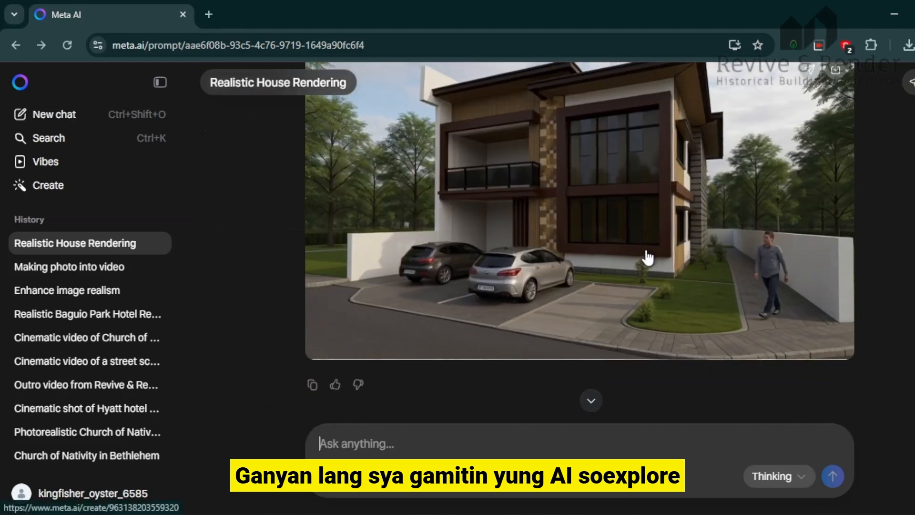